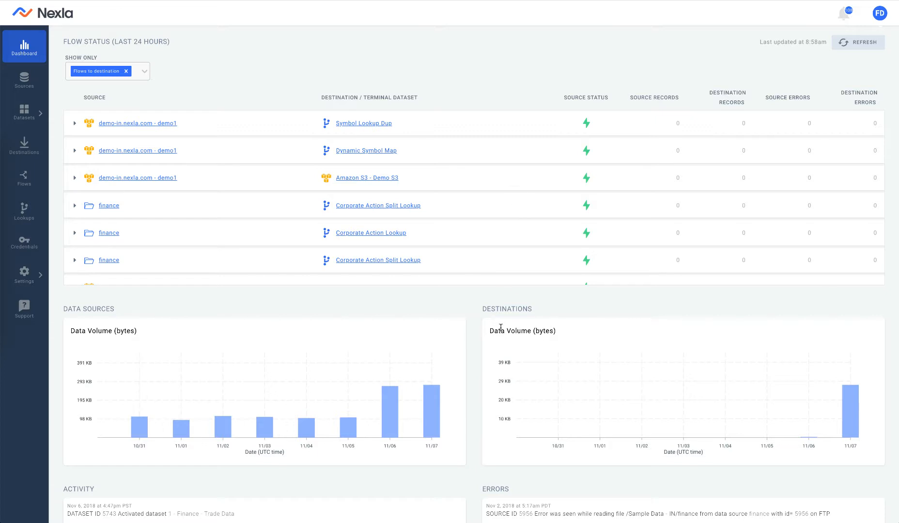
# Step: Start a new data source from the Sources page with Amazon S3 as the resource type
pyautogui.scroll(-4, 500, 327)
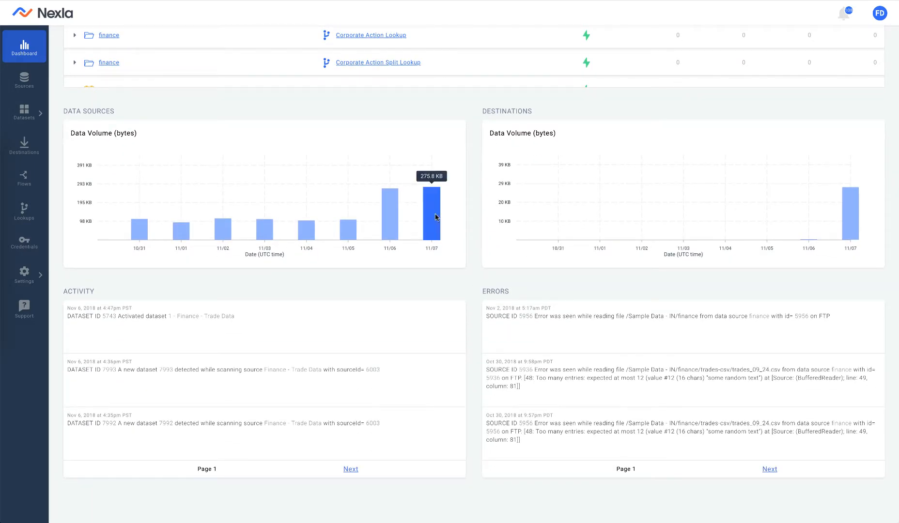
pyautogui.click(24, 79)
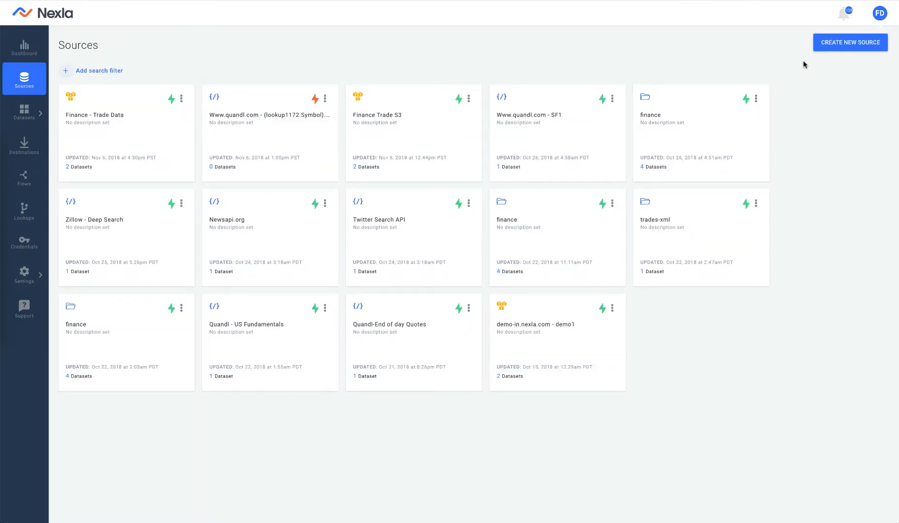
pyautogui.click(855, 50)
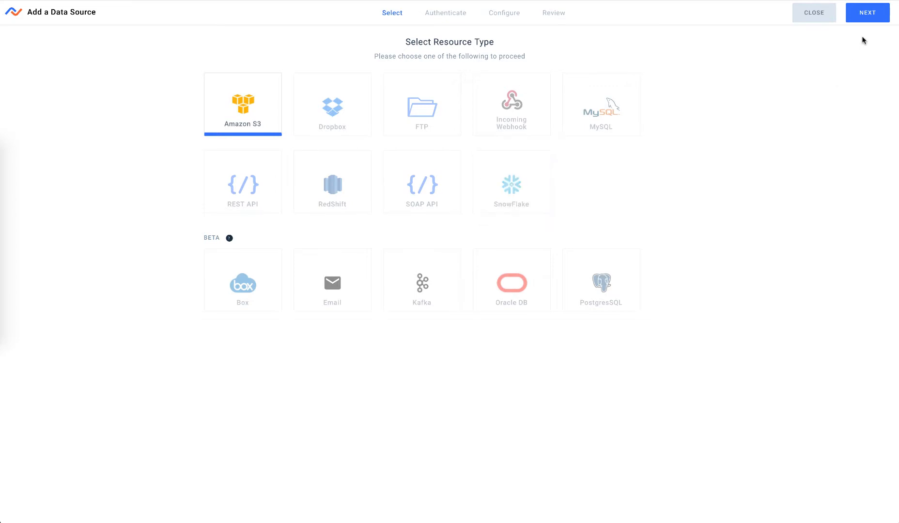
pyautogui.click(870, 12)
# Step: View the new-credential form, close it, and continue with the existing Demo S3 credential
pyautogui.click(233, 92)
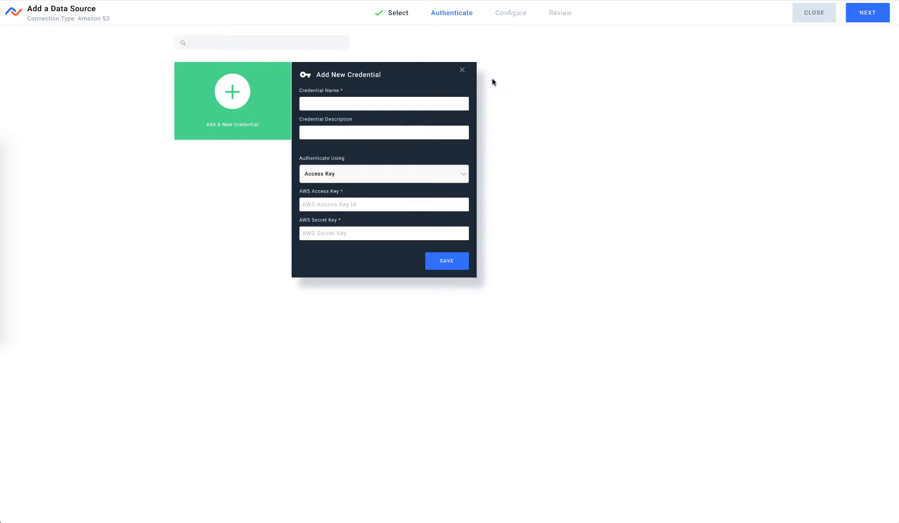
pyautogui.click(462, 71)
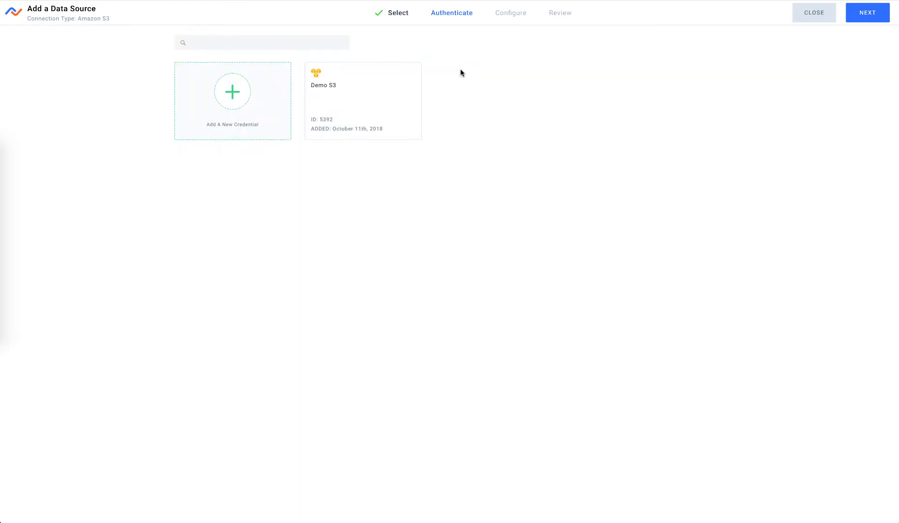
pyautogui.click(870, 20)
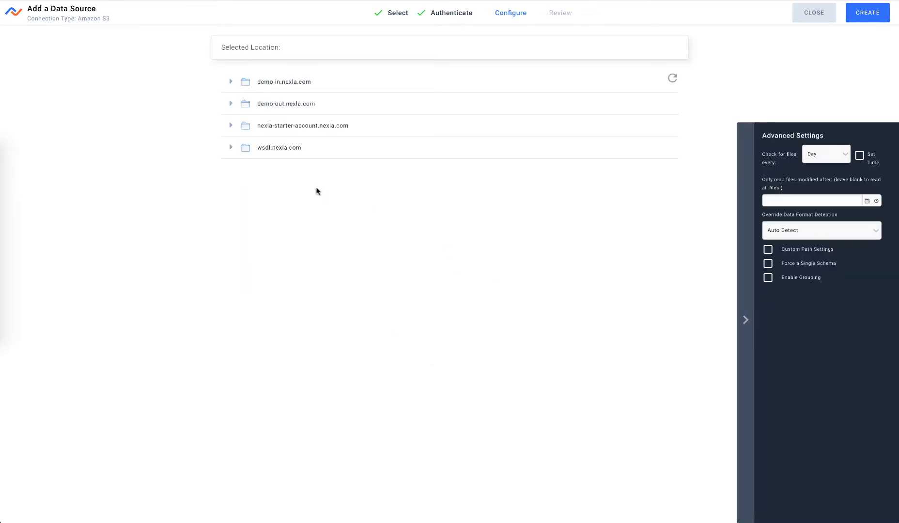
# Step: Preview company_security_master.json in the Finance folder of nexla-starter-account.nexla.com and select that folder as the source location
pyautogui.moveTo(251, 86)
pyautogui.click(231, 126)
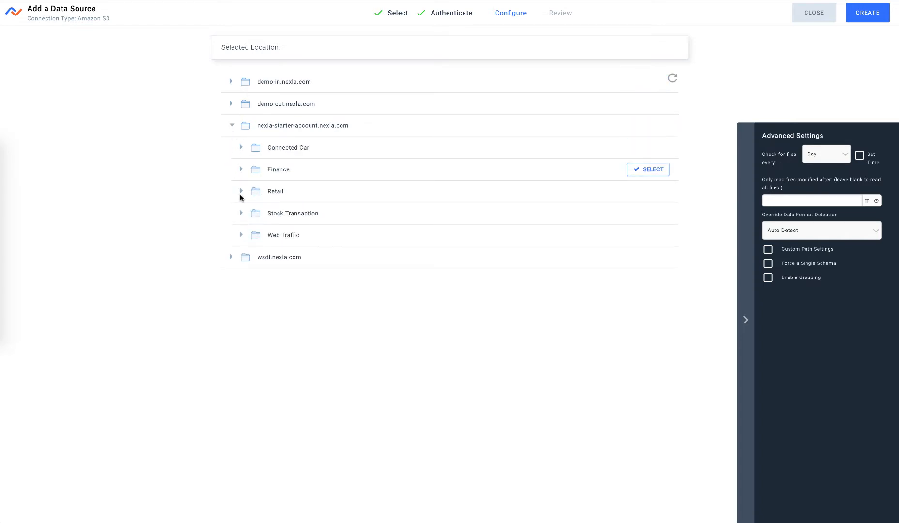
pyautogui.click(241, 169)
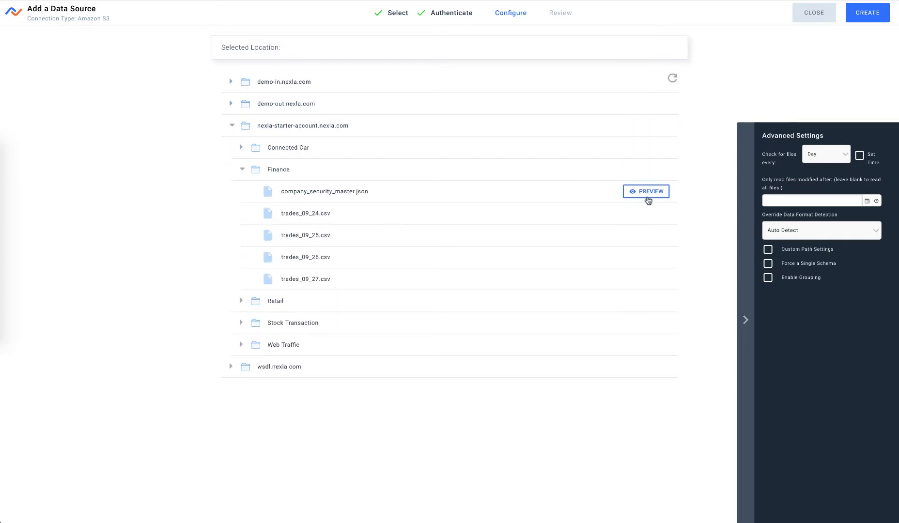
pyautogui.click(649, 193)
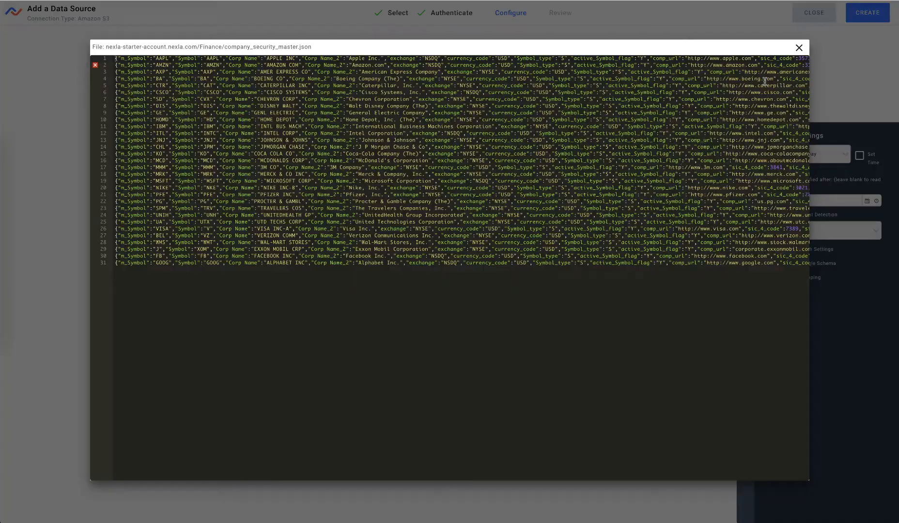
pyautogui.press('Escape')
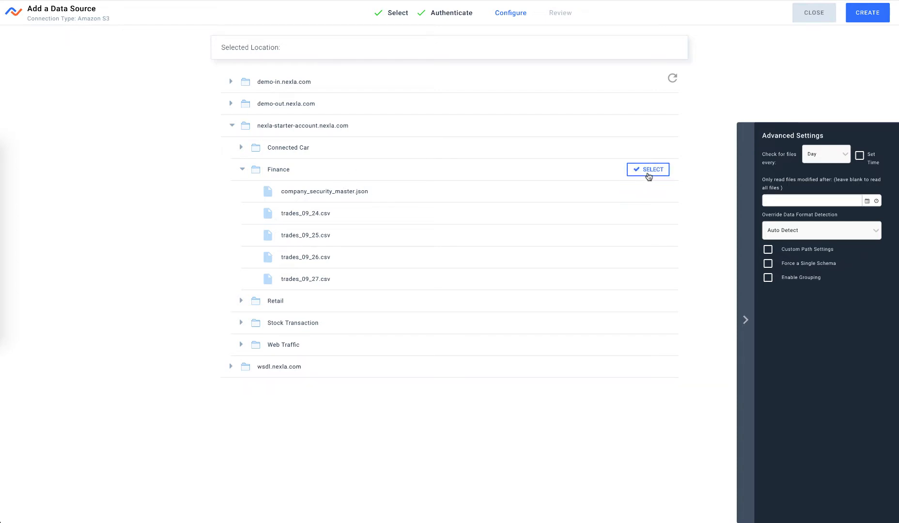
pyautogui.click(648, 176)
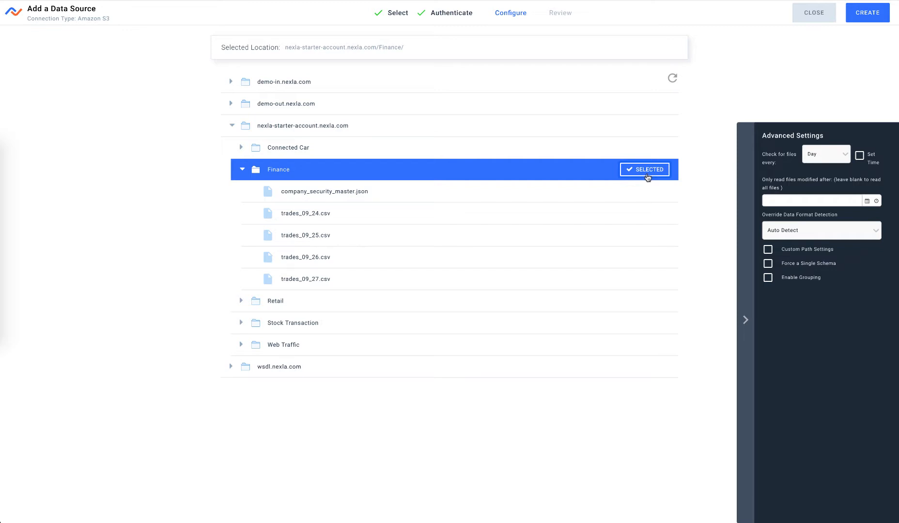
# Step: Examine the advanced options for file check frequency, custom paths and data format override
pyautogui.moveTo(626, 184)
pyautogui.click(823, 160)
pyautogui.click(825, 156)
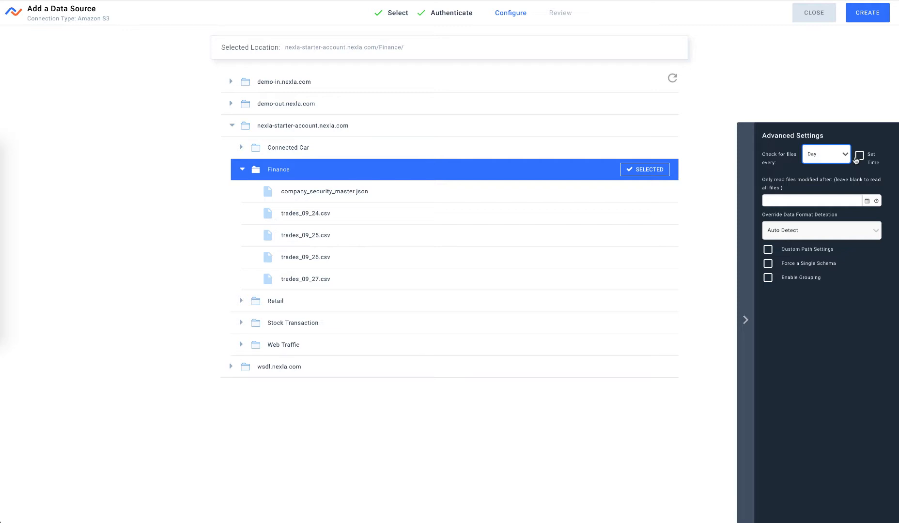
pyautogui.click(777, 255)
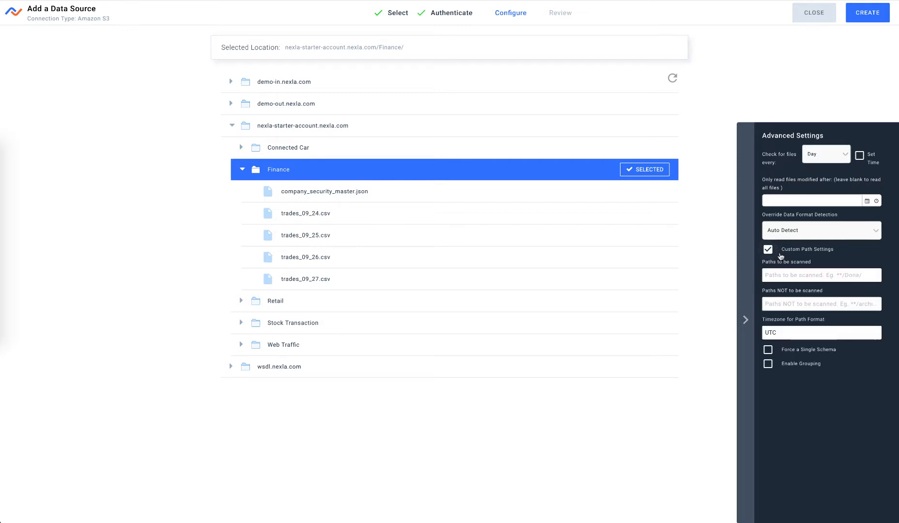
pyautogui.click(780, 257)
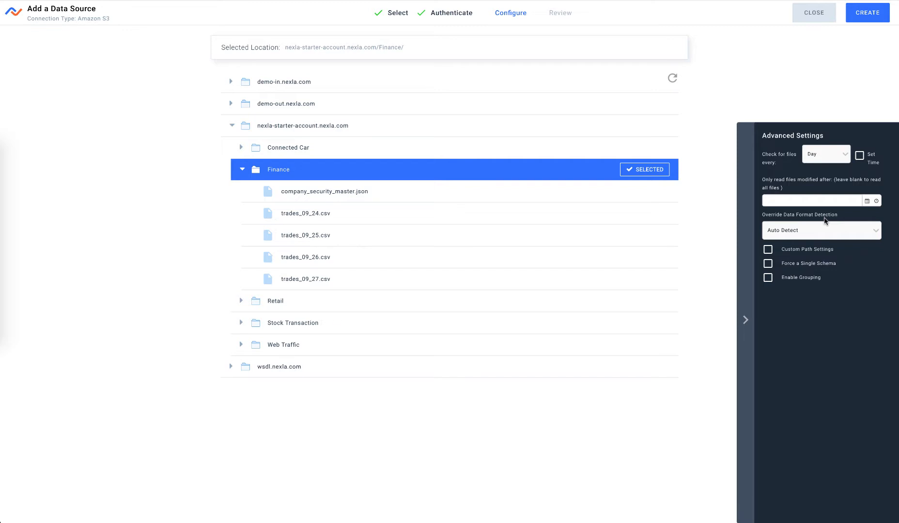
pyautogui.click(850, 228)
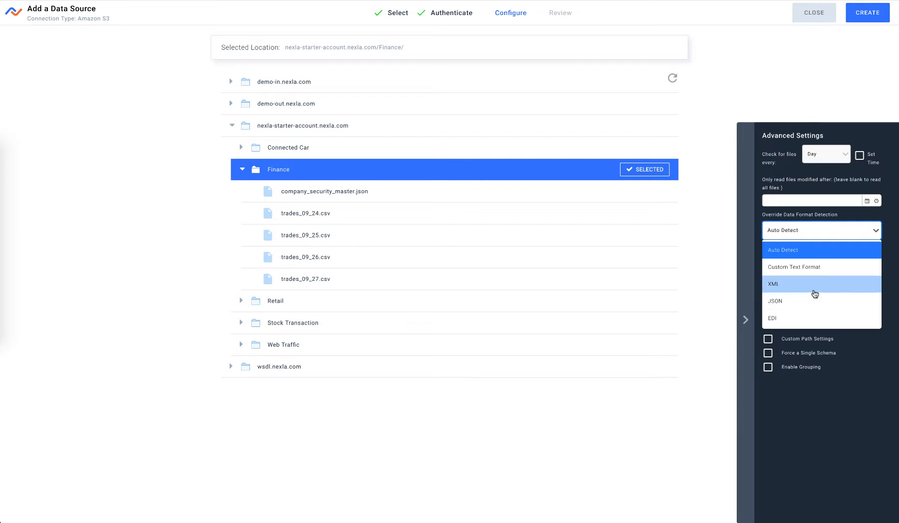
pyautogui.click(821, 250)
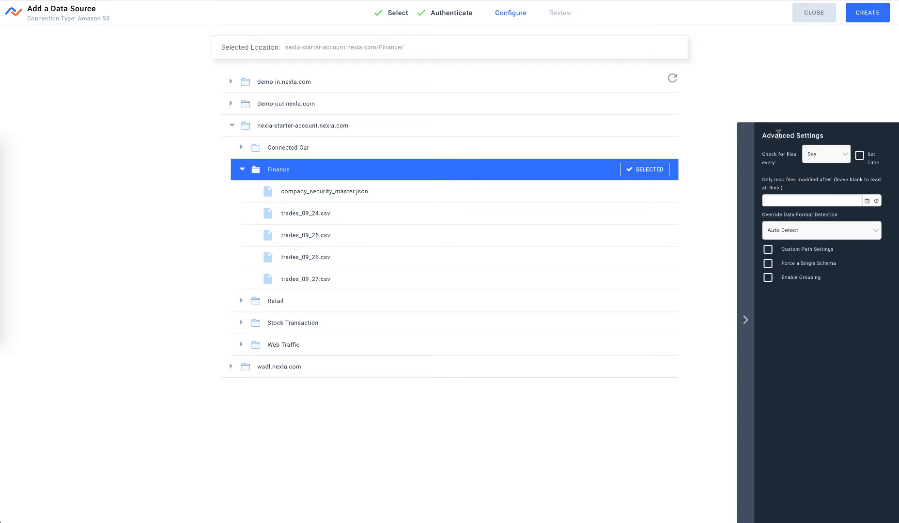
# Step: Create the data source for the Finance folder and finish the setup
pyautogui.click(872, 14)
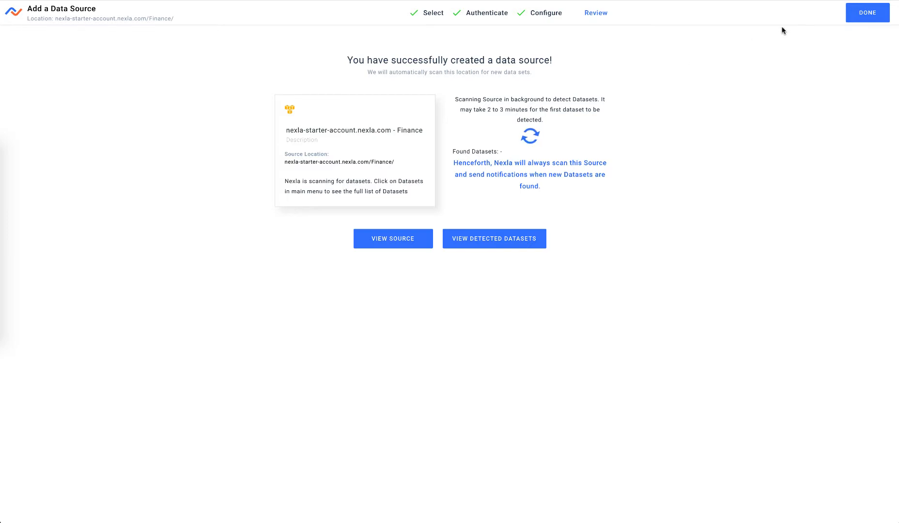
pyautogui.click(868, 13)
# Step: Open the Finance - Trade Data source and examine its read stats and available actions
pyautogui.click(252, 137)
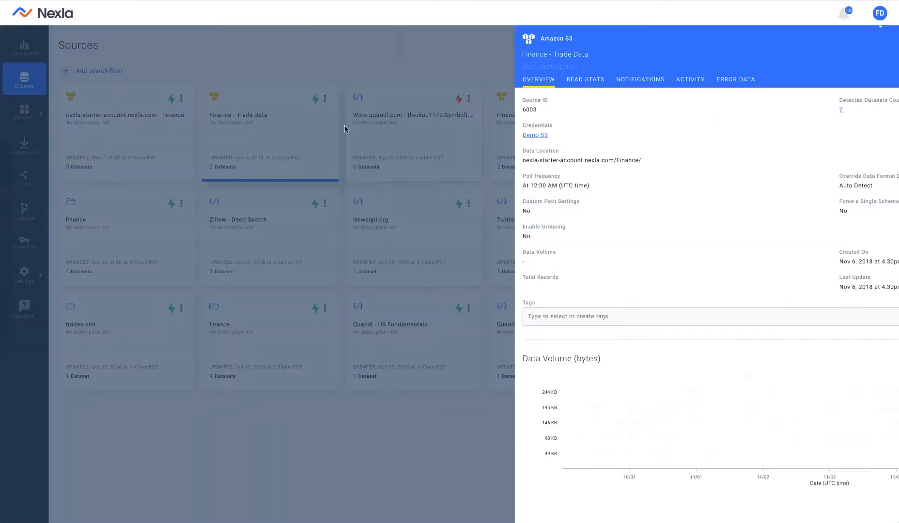
pyautogui.click(351, 81)
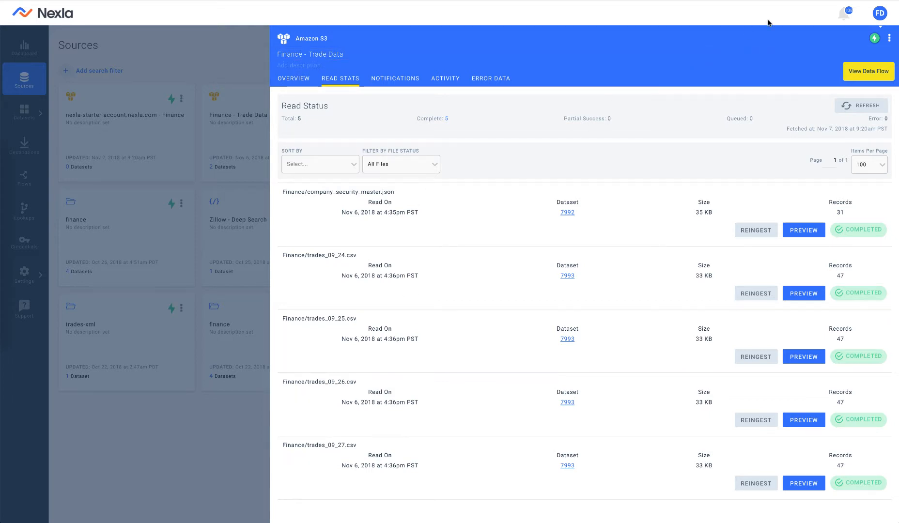
pyautogui.click(889, 38)
pyautogui.click(874, 62)
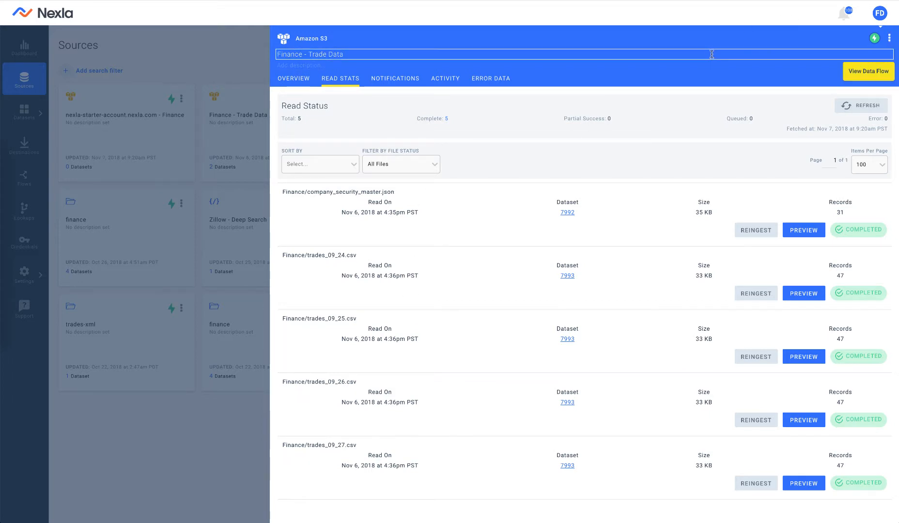
pyautogui.click(889, 38)
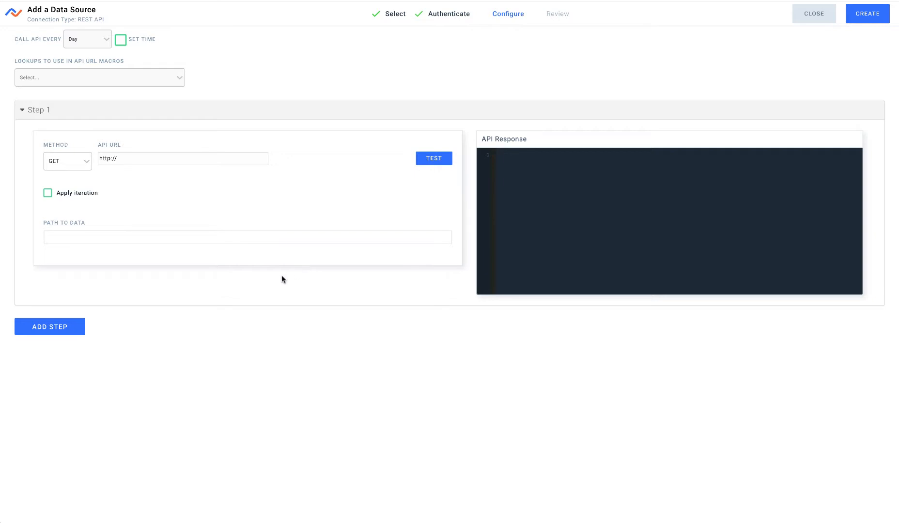
# Step: Copy the trending-movie URL with its API key from the text editor into Step 1's API URL and test the request
pyautogui.press('super+Tab')
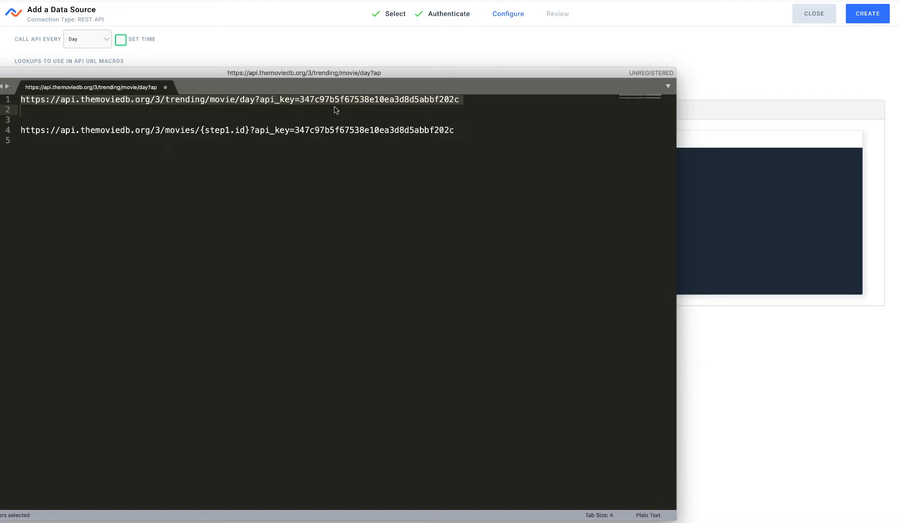
pyautogui.press('super+c')
pyautogui.press('super+Tab')
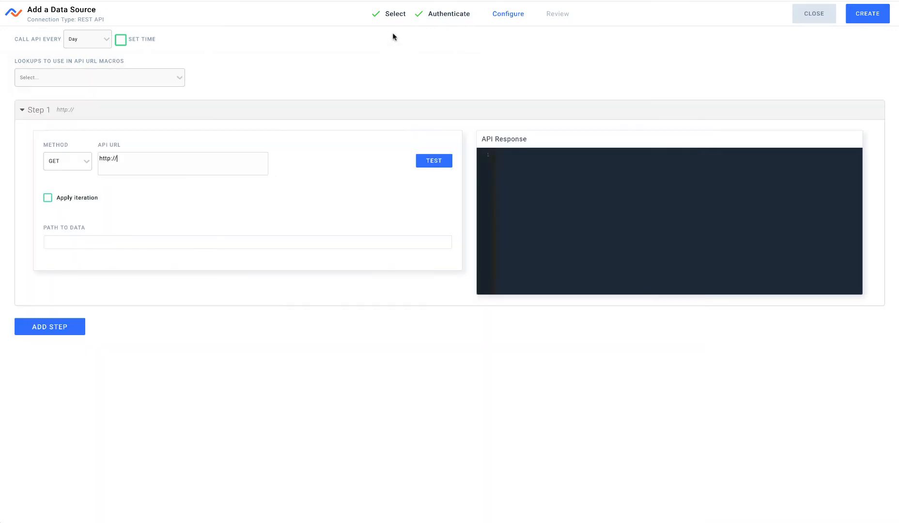
pyautogui.tripleClick(199, 161)
pyautogui.press('super+v')
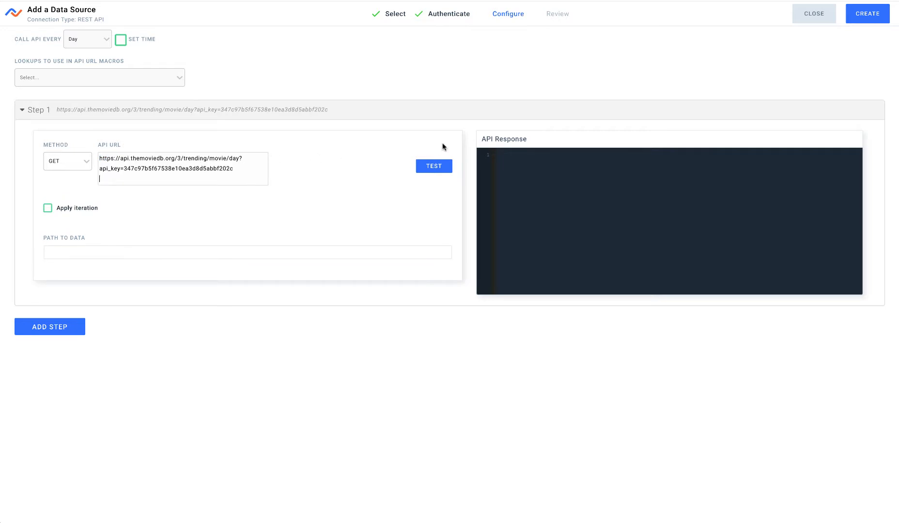
pyautogui.click(432, 170)
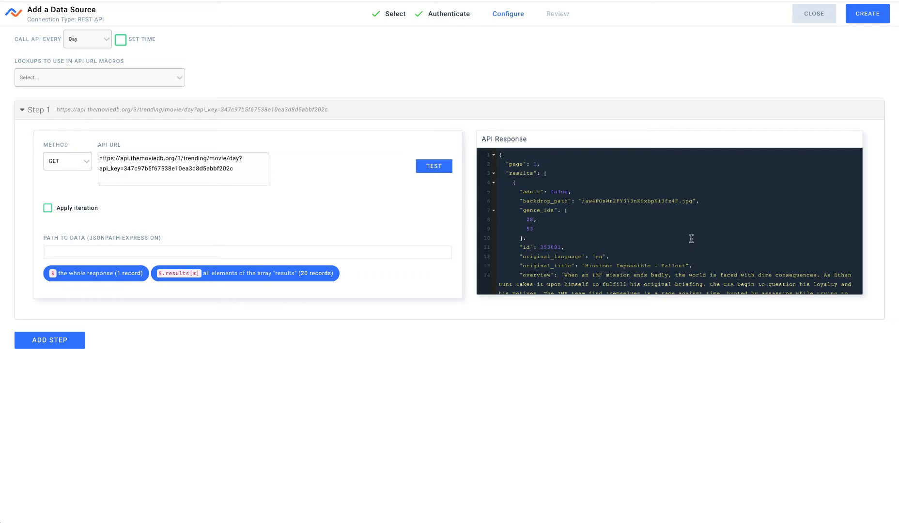
# Step: Check the iteration types without applying iteration, and set Step 1's path to data to $.results[*]
pyautogui.click(75, 212)
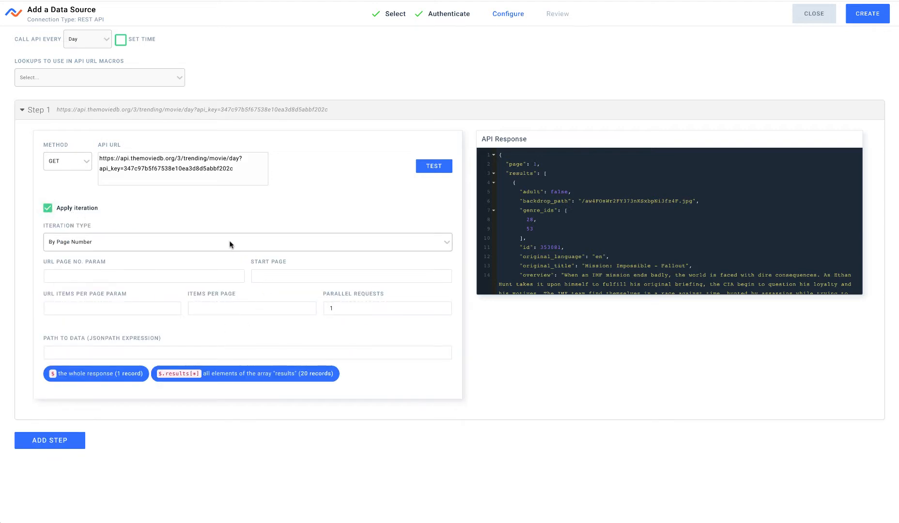
pyautogui.click(211, 238)
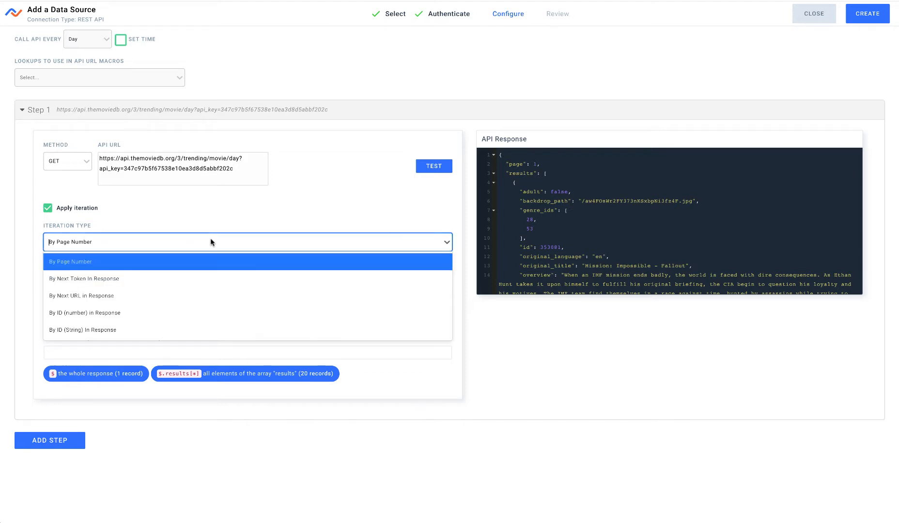
pyautogui.click(278, 218)
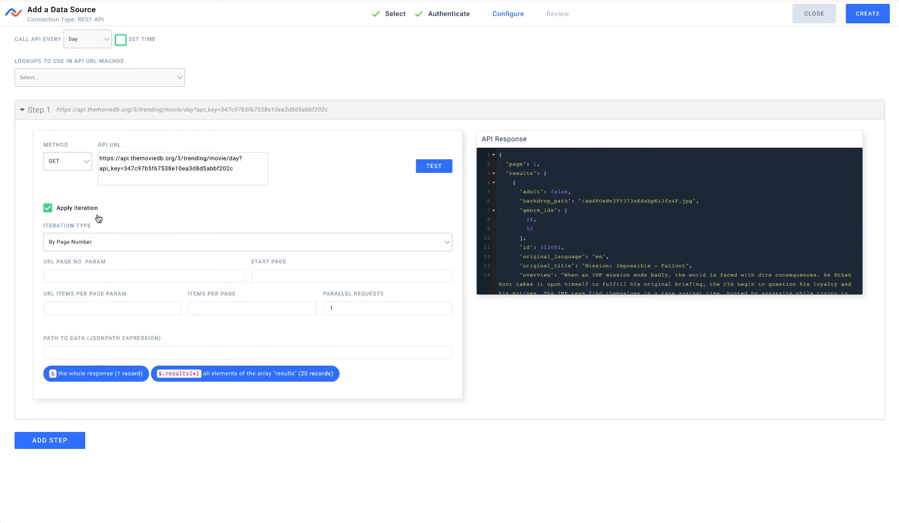
pyautogui.click(75, 209)
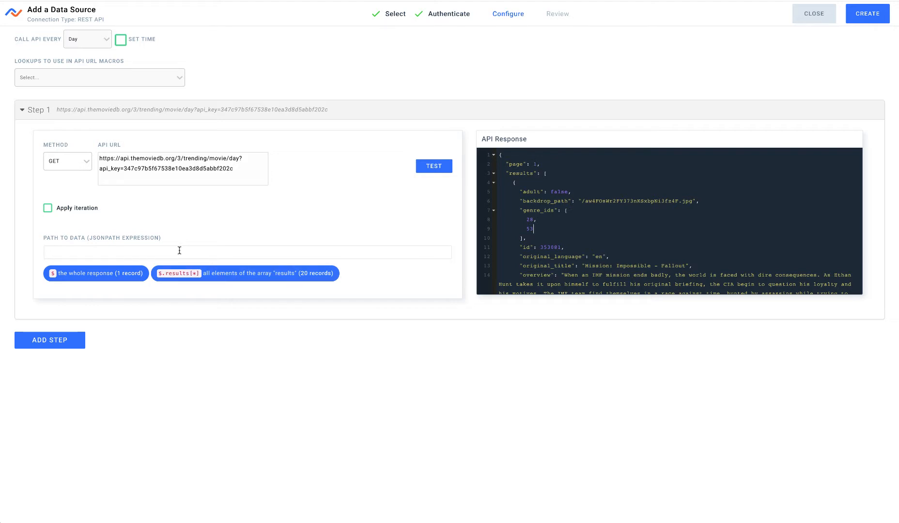
pyautogui.click(230, 274)
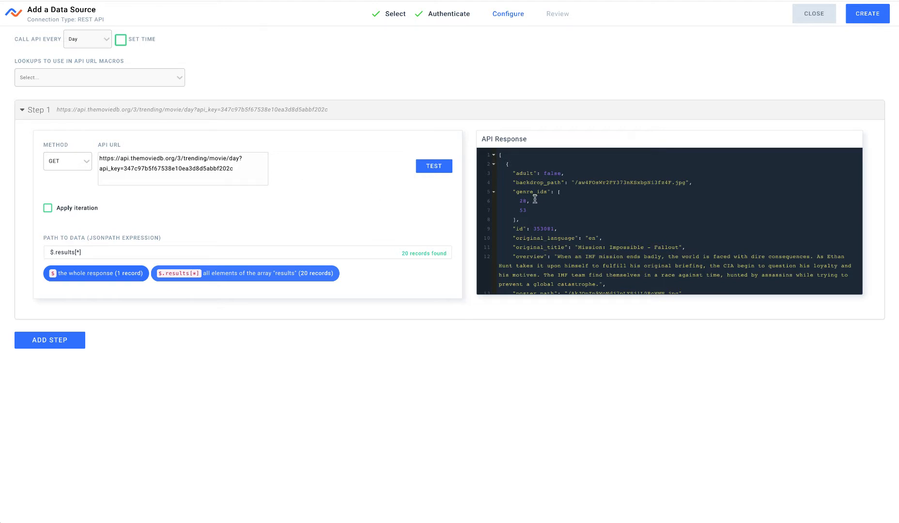
pyautogui.press('super+Tab')
pyautogui.click(415, 163)
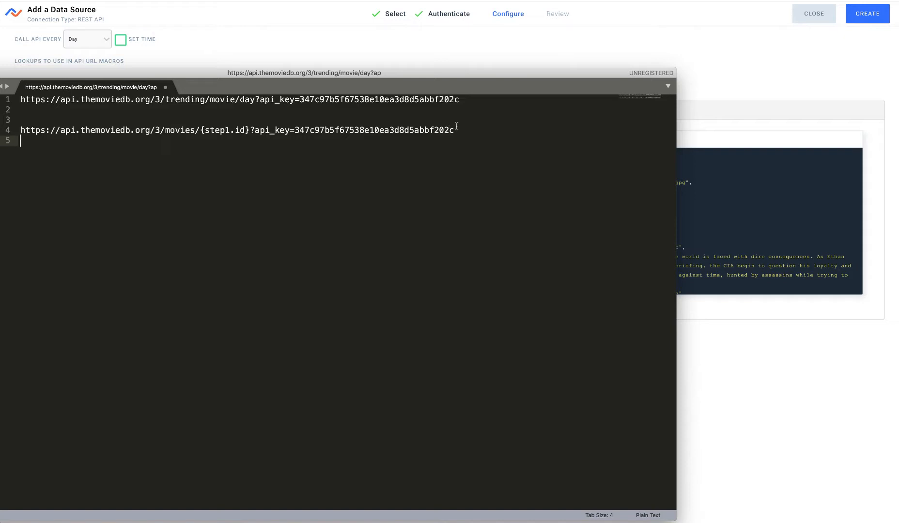
pyautogui.press('super+Tab')
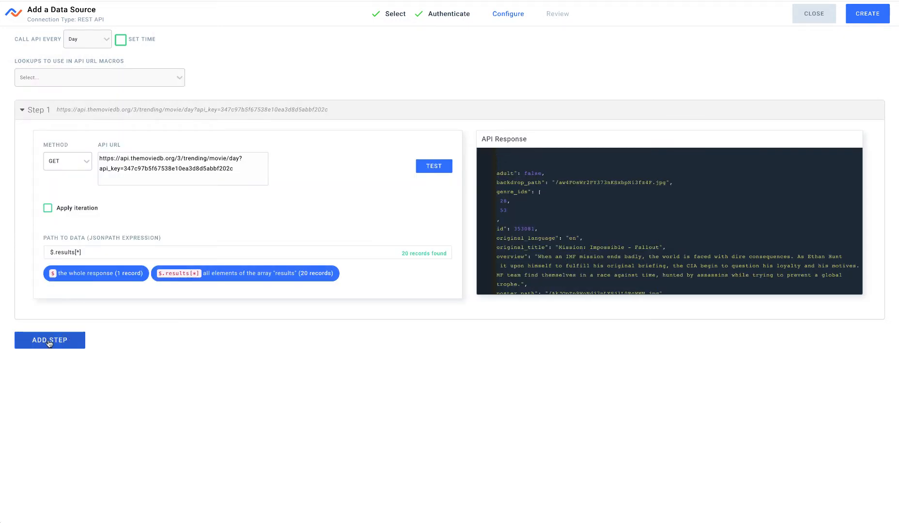
pyautogui.click(49, 341)
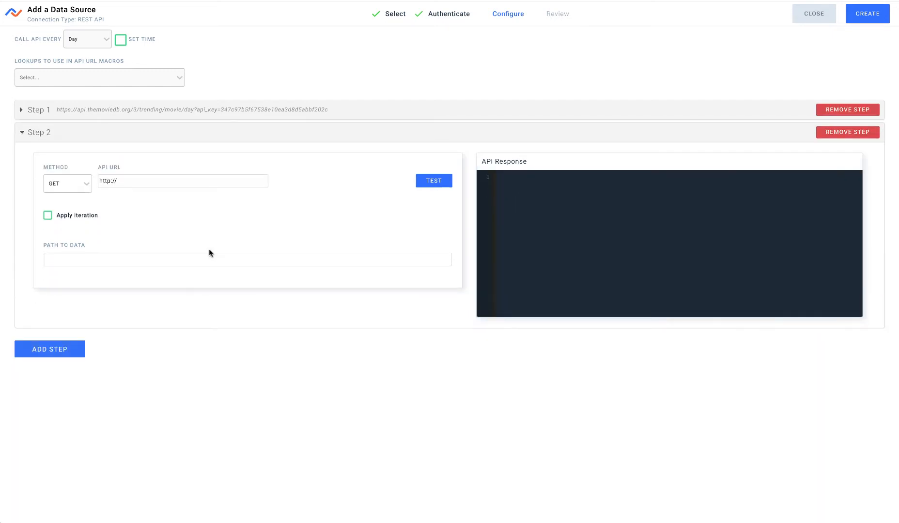
pyautogui.tripleClick(158, 181)
pyautogui.hotkey('ctrl', 'v')
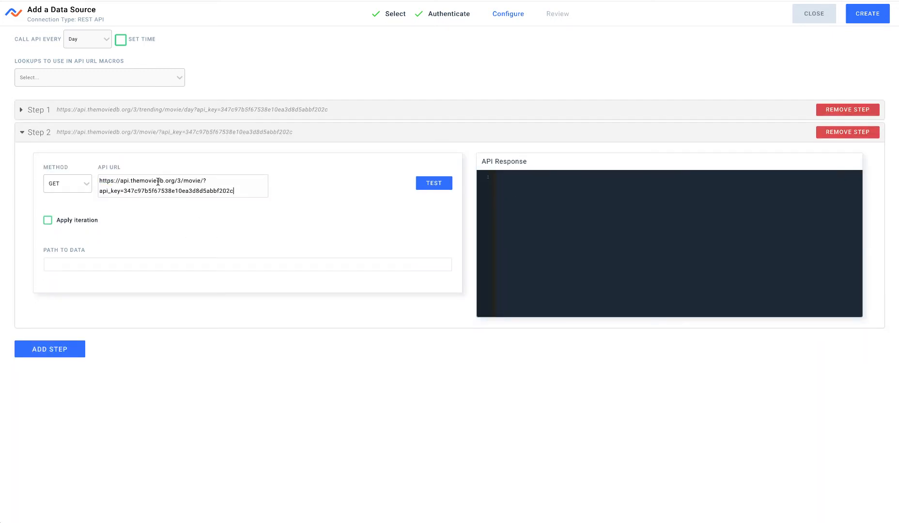
# Step: Insert the id attribute from the Step 1 response as a macro after movie/ in Step 2's API URL
pyautogui.click(203, 182)
pyautogui.write('{')
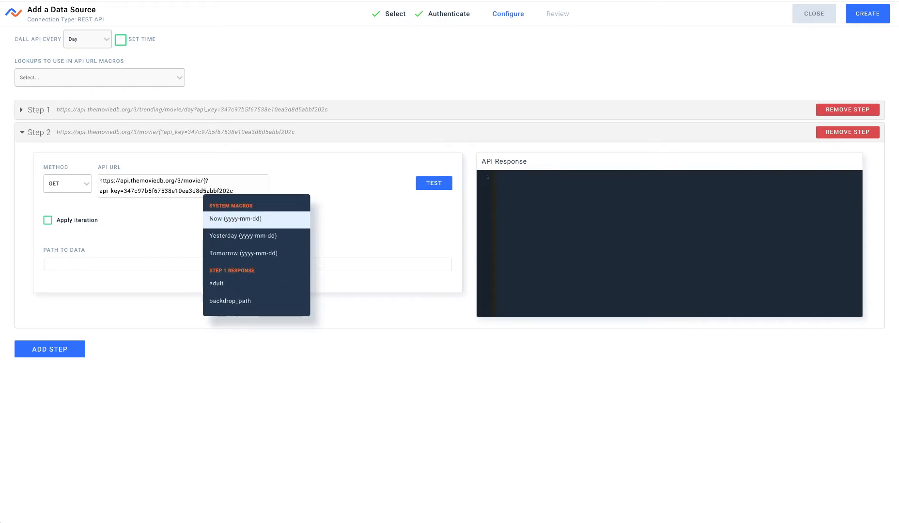
pyautogui.write('id')
pyautogui.press('Down')
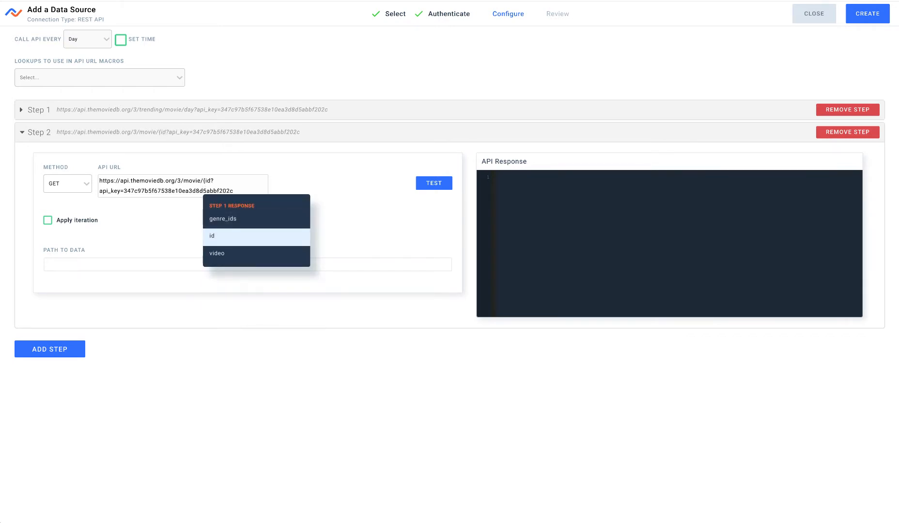
pyautogui.press('Return')
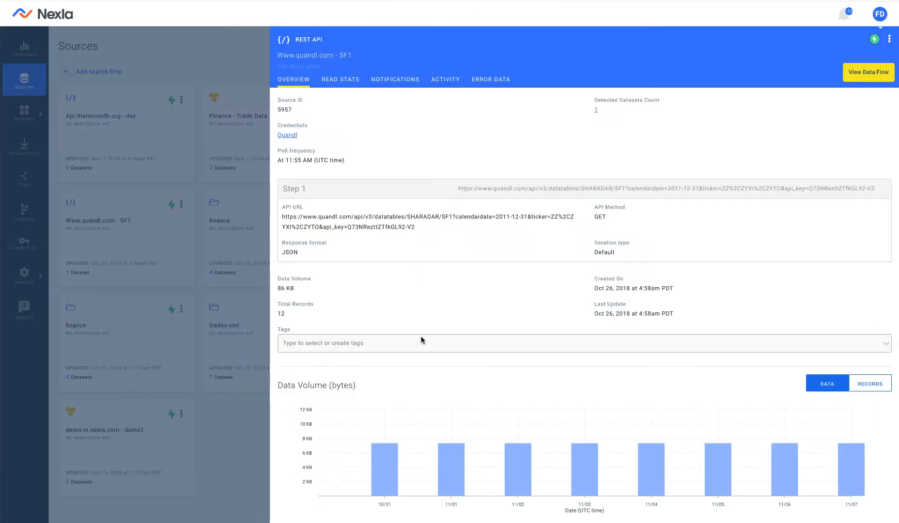
pyautogui.click(349, 81)
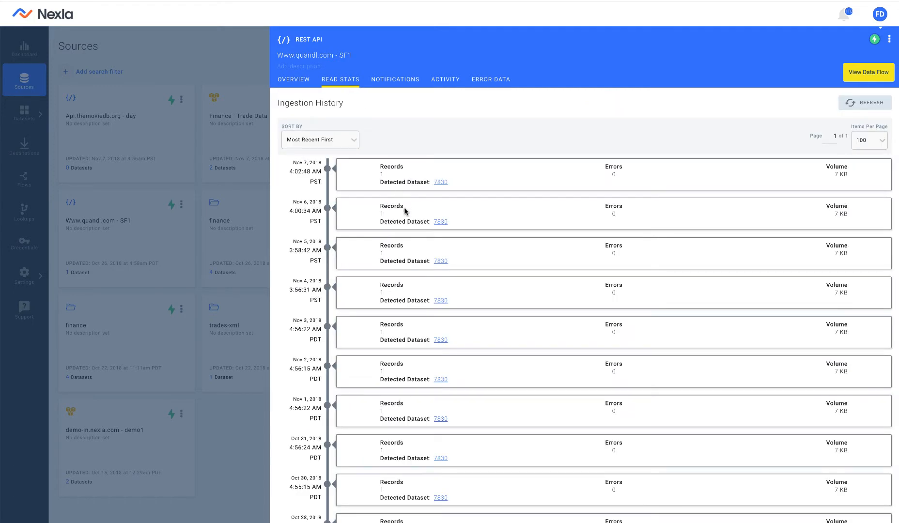
pyautogui.scroll(-2, 435, 318)
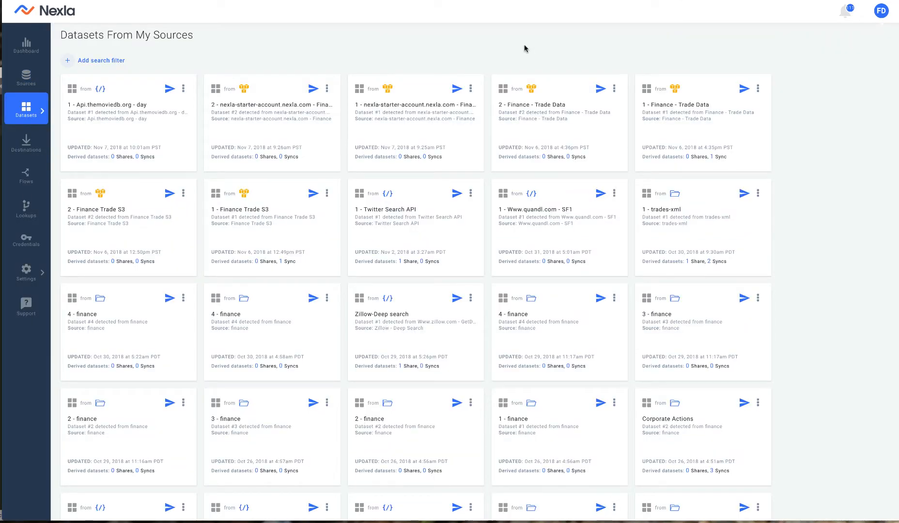
# Step: Preview the attributes and samples of the 2 - Finance - Trade Data dataset and expand the Close attribute's format options
pyautogui.click(543, 142)
pyautogui.click(335, 94)
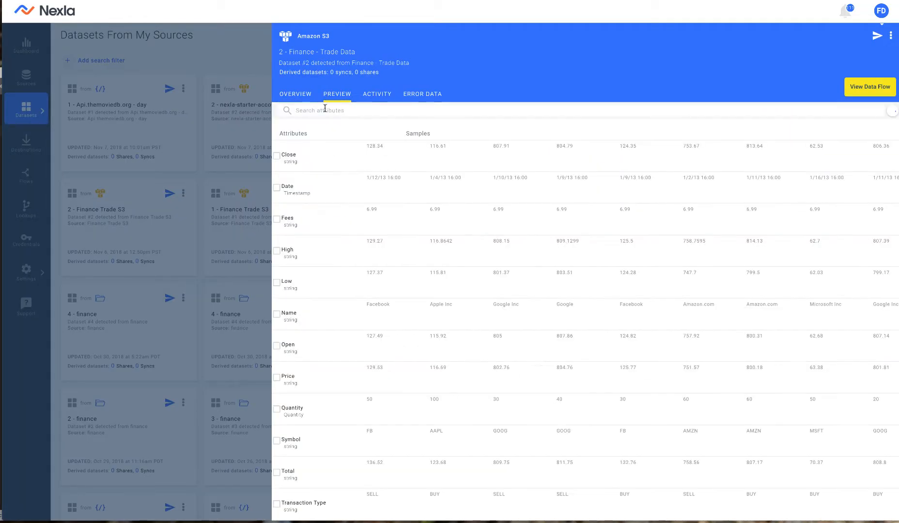
pyautogui.click(316, 160)
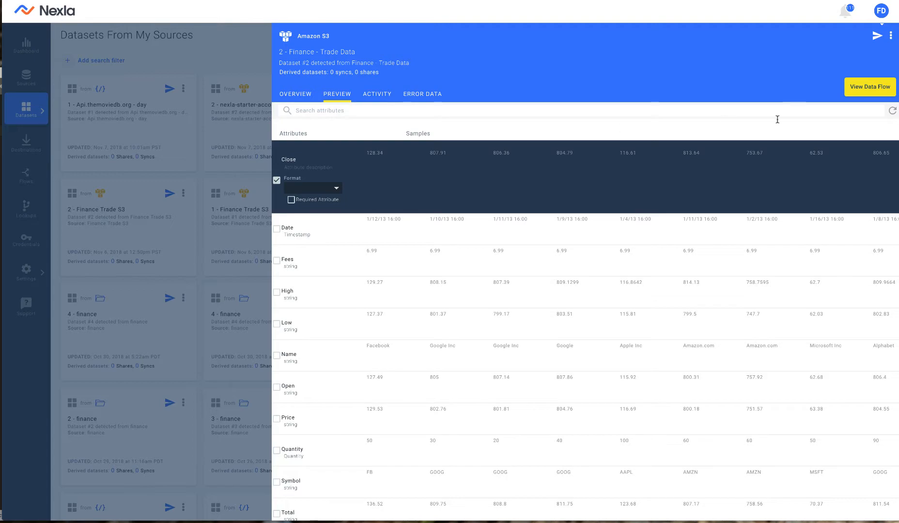
# Step: Start sharing the 2 - Finance - Trade Data dataset and add its Symbol attribute to the draft
pyautogui.click(876, 37)
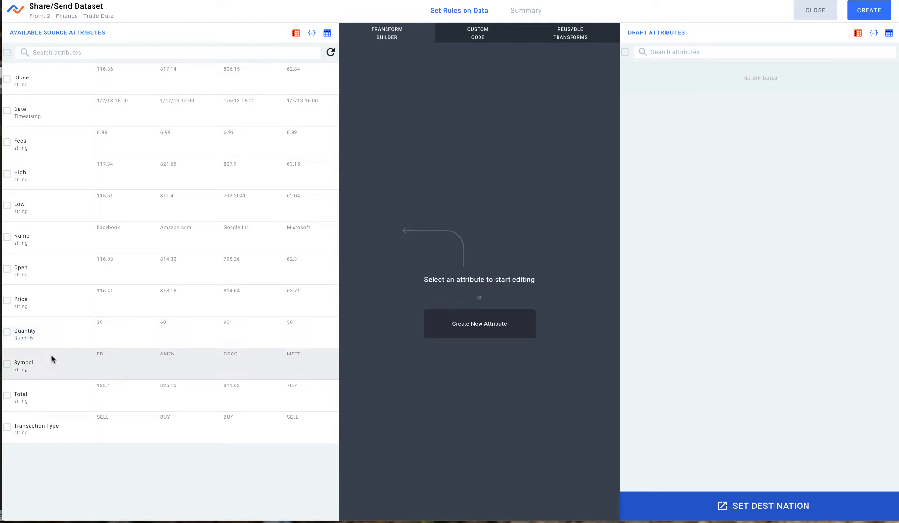
pyautogui.click(40, 364)
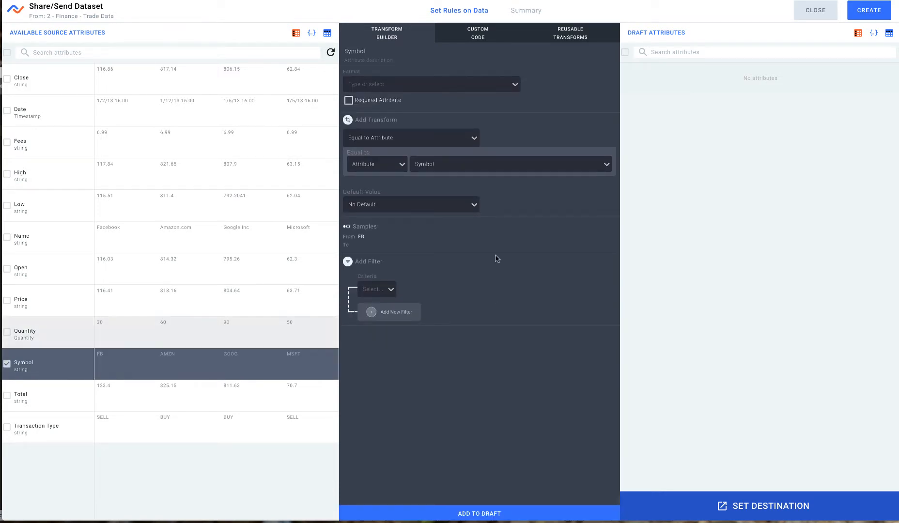
pyautogui.click(446, 511)
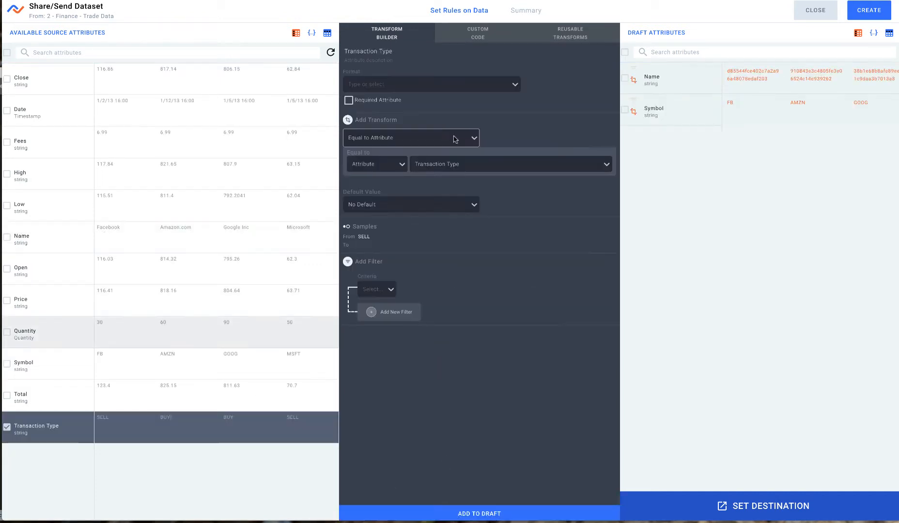
# Step: Set Transaction Type's transform to If..Else, with the function Is Equal To? as the condition to validate
pyautogui.click(448, 139)
pyautogui.write('If')
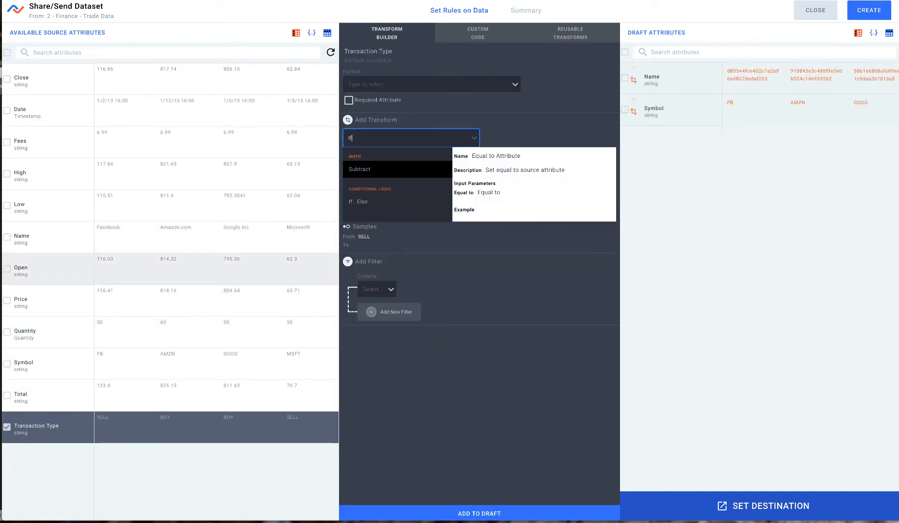
pyautogui.click(411, 201)
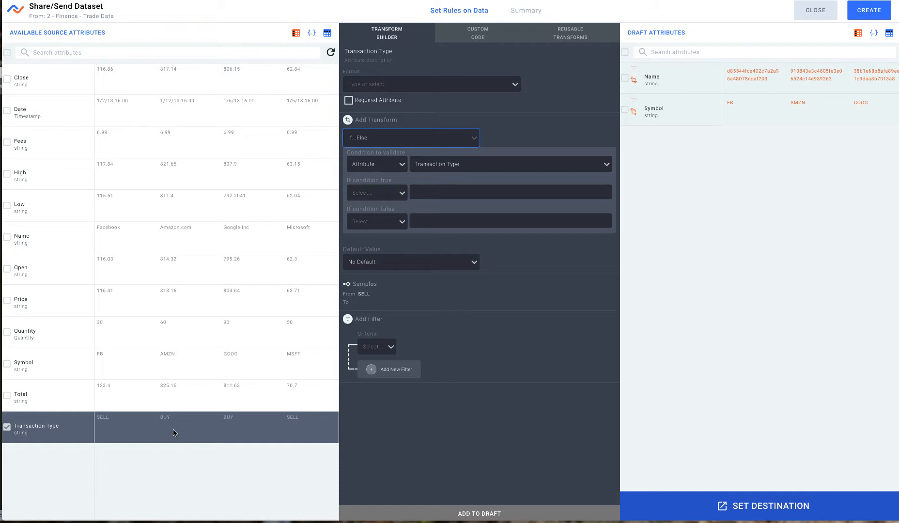
pyautogui.click(390, 164)
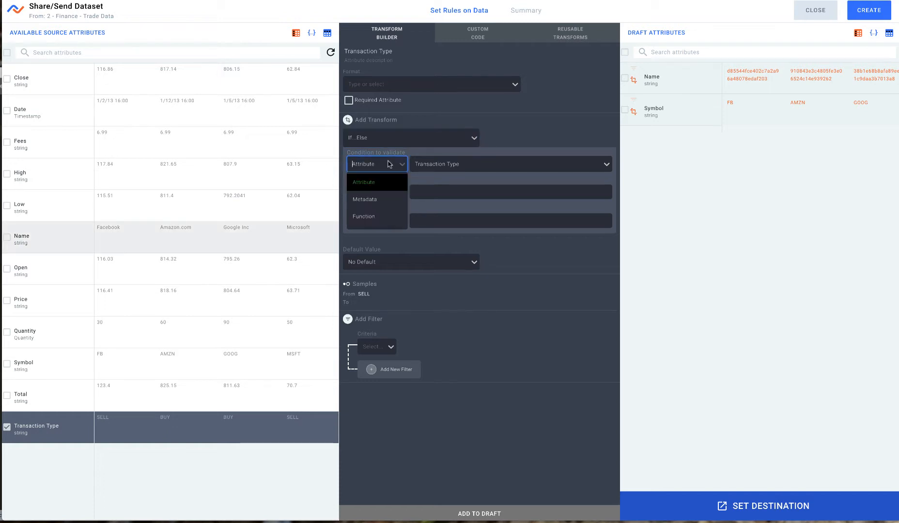
pyautogui.click(371, 220)
pyautogui.click(510, 169)
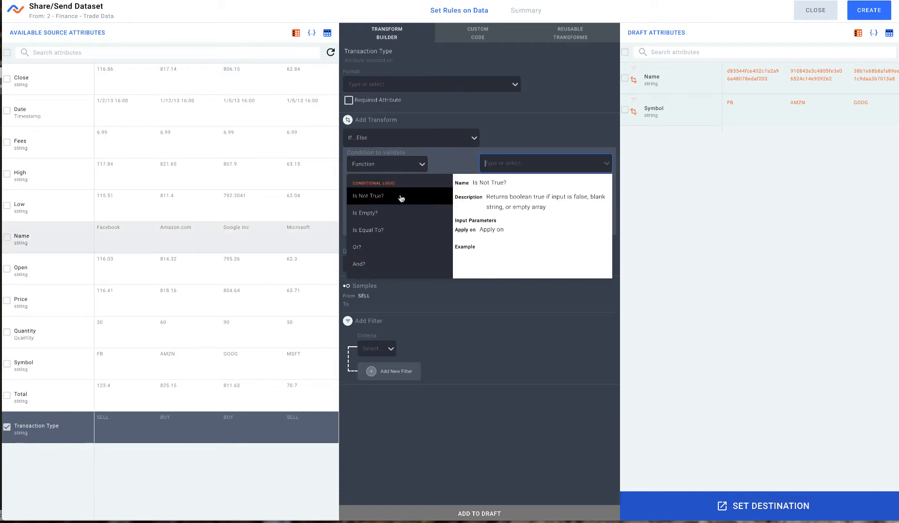
pyautogui.click(385, 230)
# Step: Set the condition's comparison value to the string BUY
pyautogui.click(394, 222)
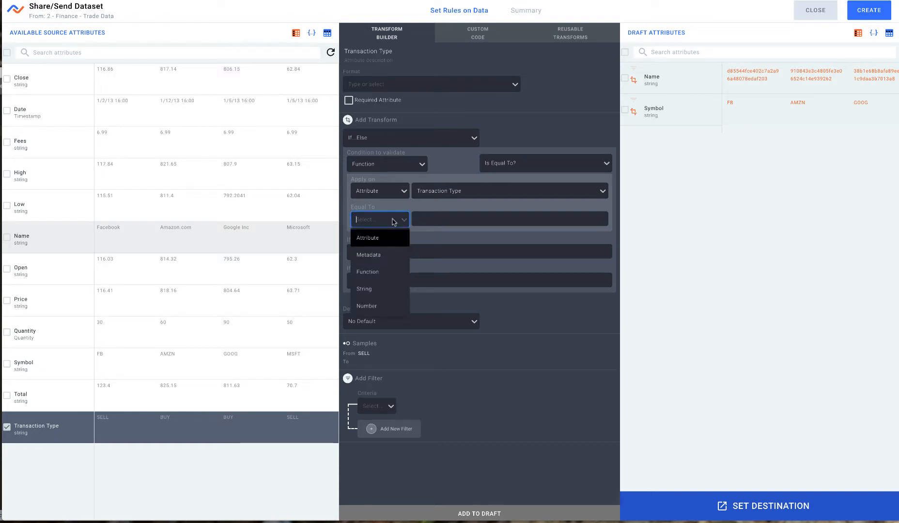
pyautogui.click(397, 288)
pyautogui.click(457, 218)
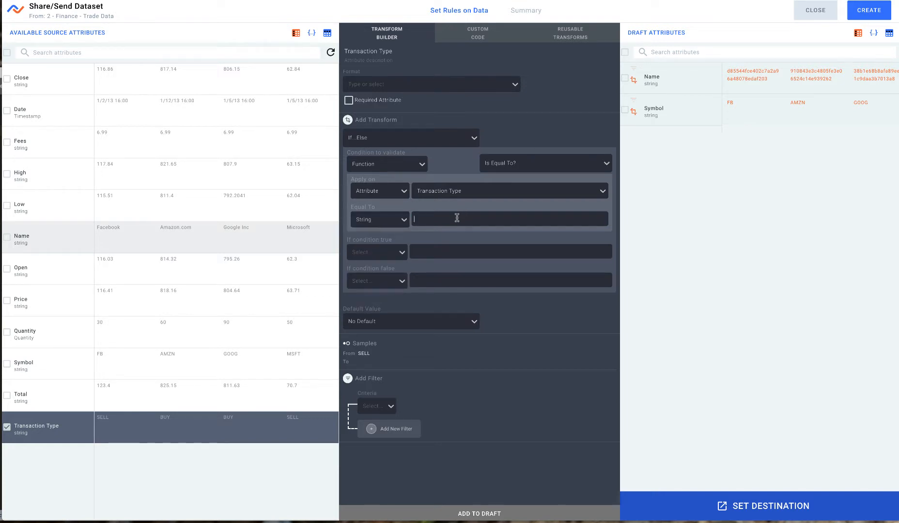
pyautogui.write('BUY')
# Step: Return the string YES when the condition is true and NO when false, and add Transaction Type to the draft
pyautogui.click(377, 252)
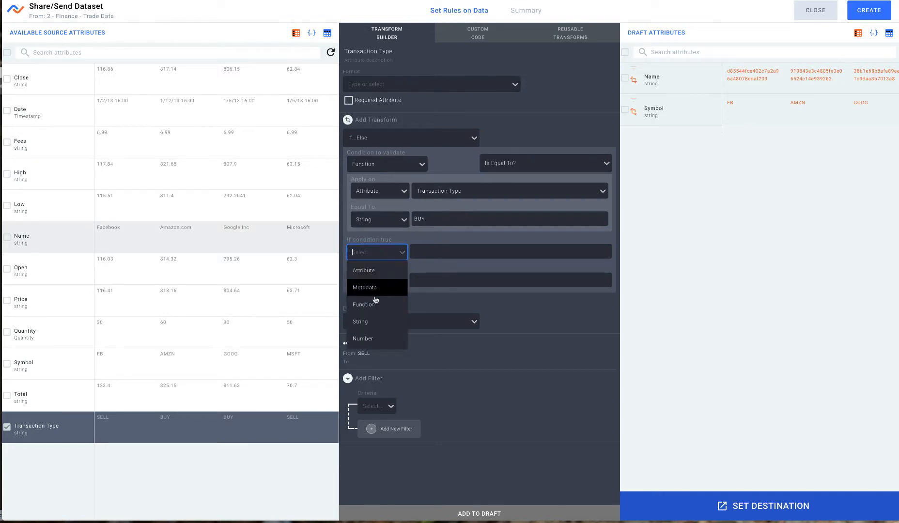
pyautogui.click(373, 330)
pyautogui.click(432, 252)
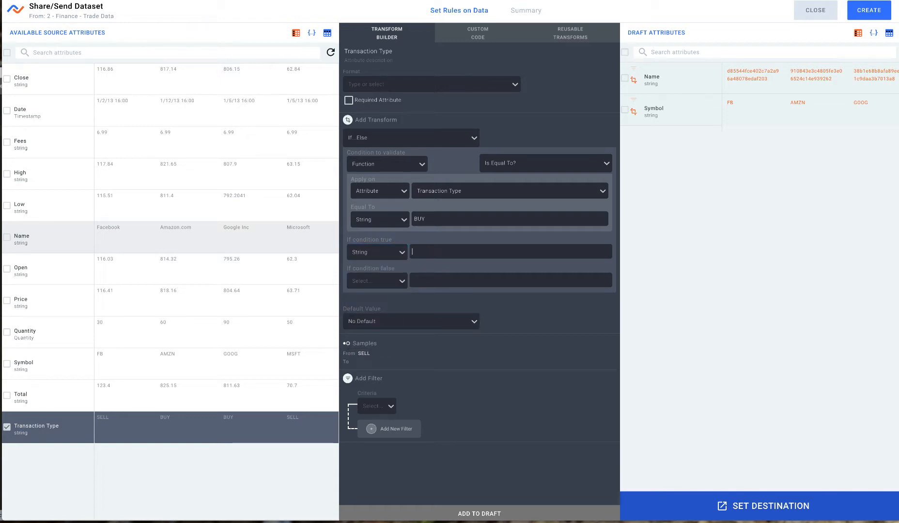
pyautogui.click(383, 281)
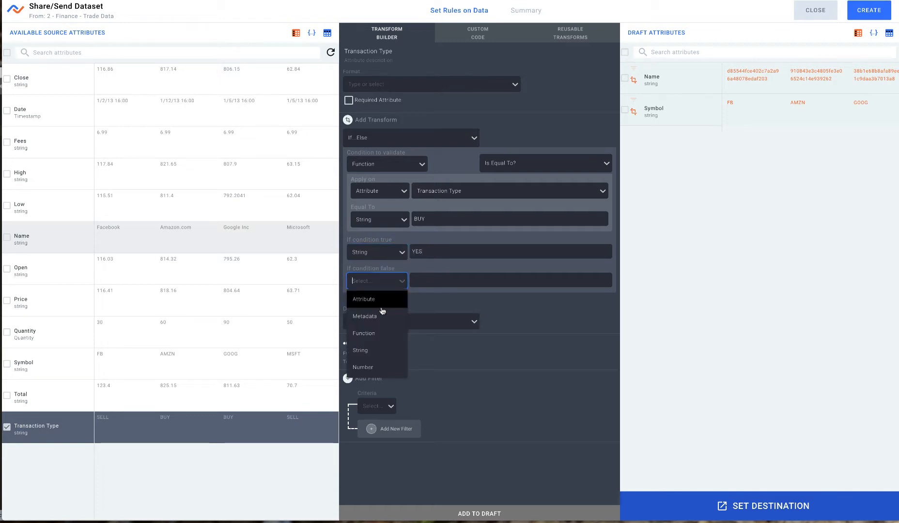
pyautogui.click(370, 350)
pyautogui.click(441, 274)
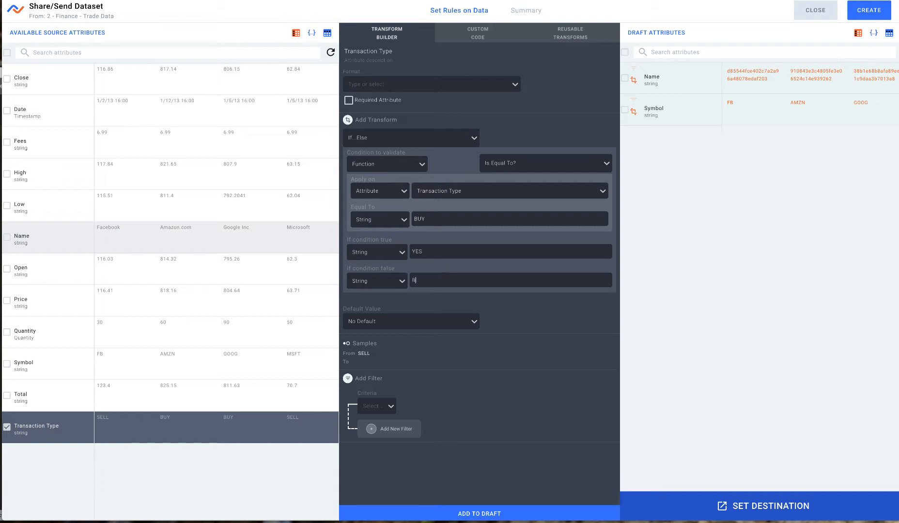
pyautogui.click(497, 510)
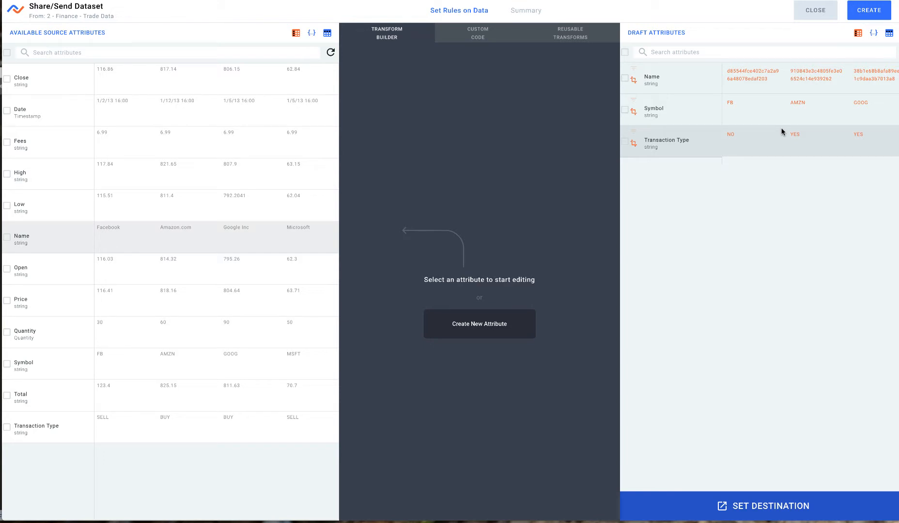
# Step: Add a filter to the draft's Symbol attribute that keeps values equal to the string FB
pyautogui.click(772, 109)
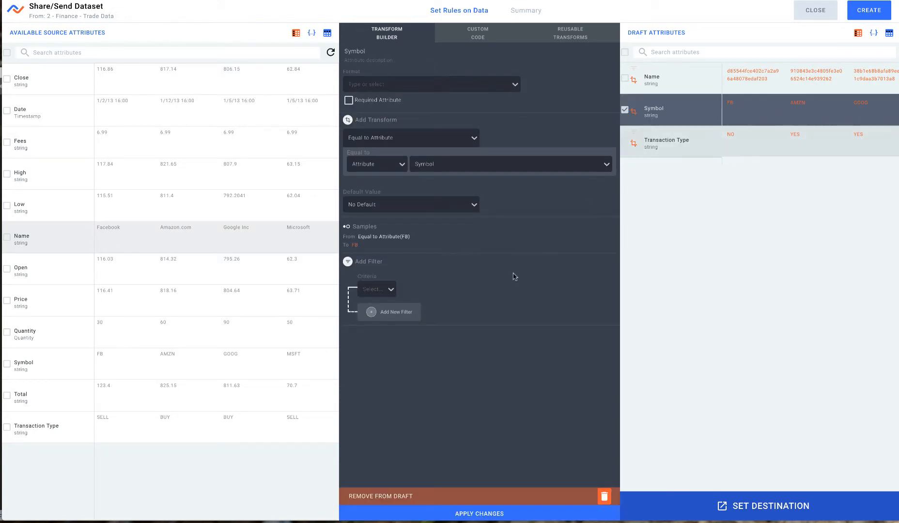
pyautogui.click(377, 289)
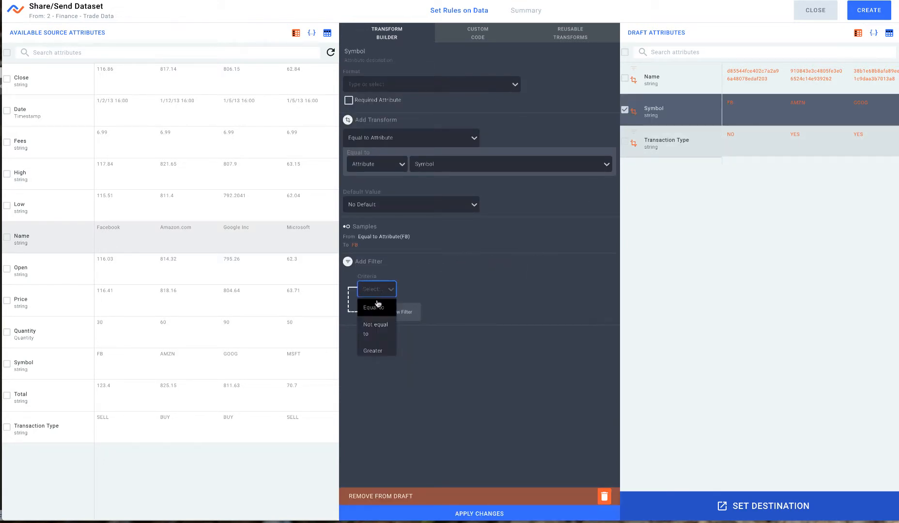
pyautogui.click(374, 308)
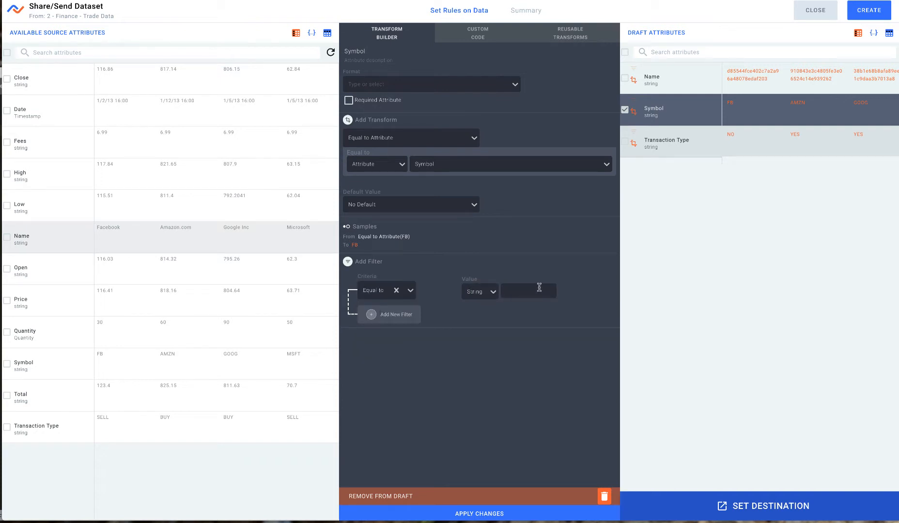
# Step: Add a second Symbol filter combined with OR for values equal to the string AMZN, and apply the changes
pyautogui.click(372, 315)
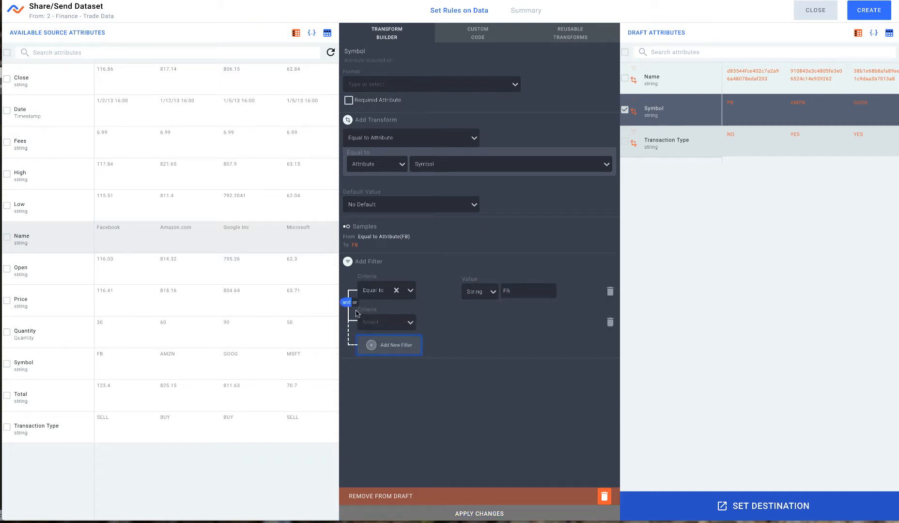
pyautogui.click(377, 323)
pyautogui.click(373, 339)
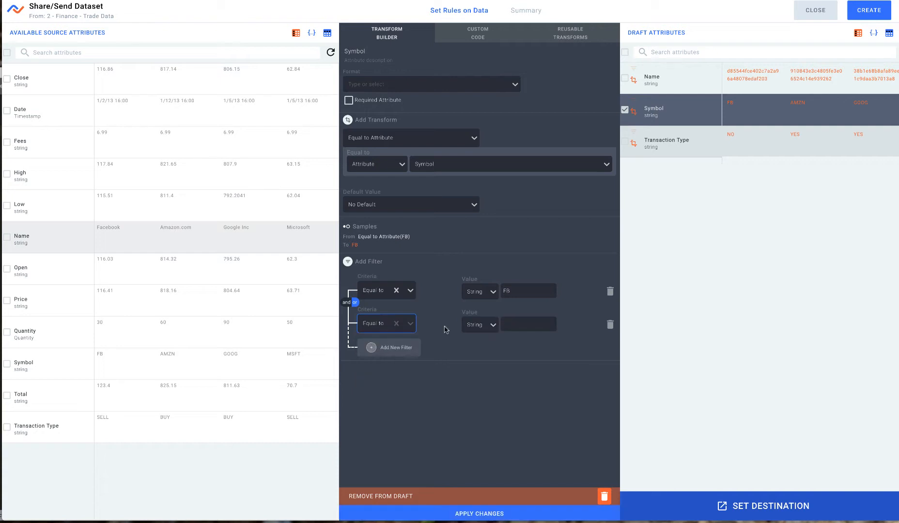
pyautogui.click(528, 324)
pyautogui.write('AMZN')
pyautogui.click(523, 512)
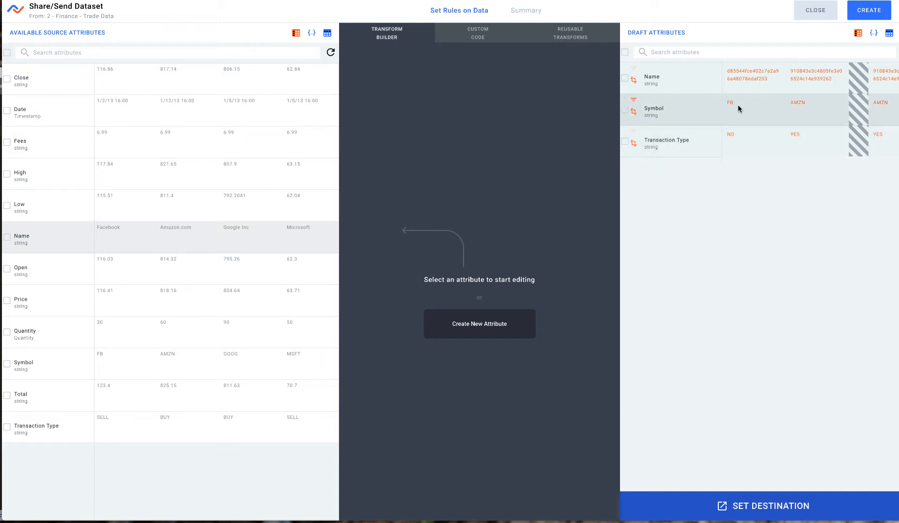
# Step: In the custom JavaScript transform, assign output.test to Nexla's stringHash function with "md5" as the hash method
pyautogui.click(477, 32)
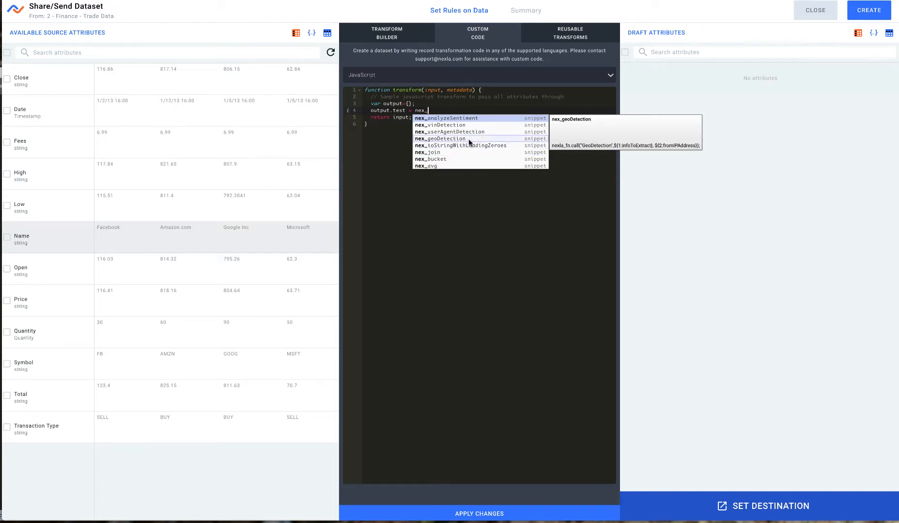
pyautogui.write('ha')
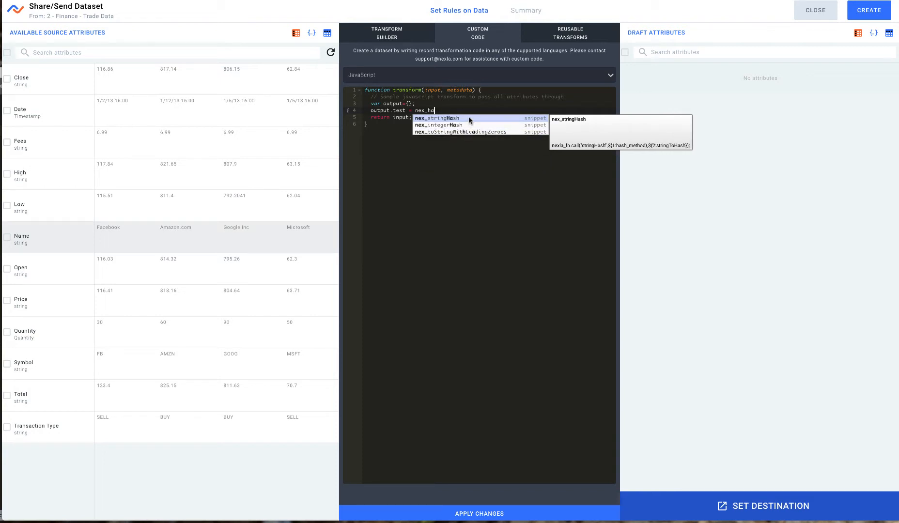
pyautogui.click(468, 118)
pyautogui.write('"md')
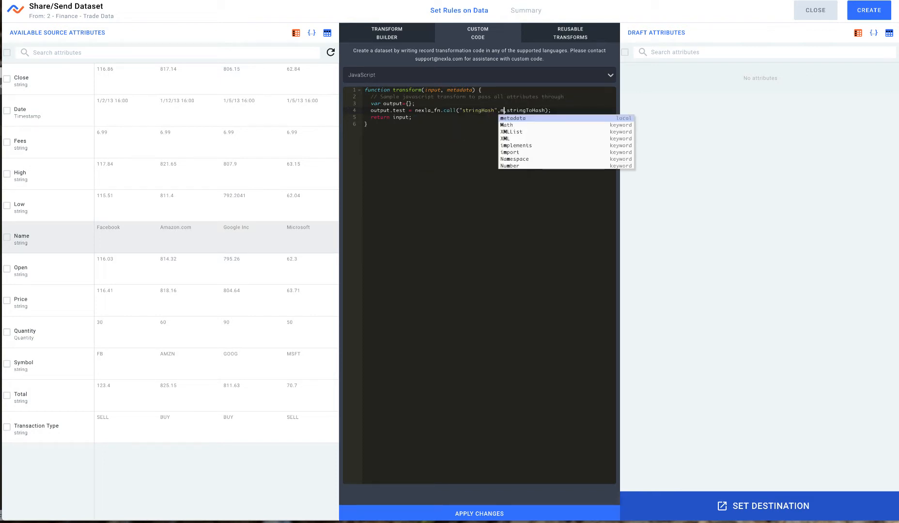
pyautogui.write('5')
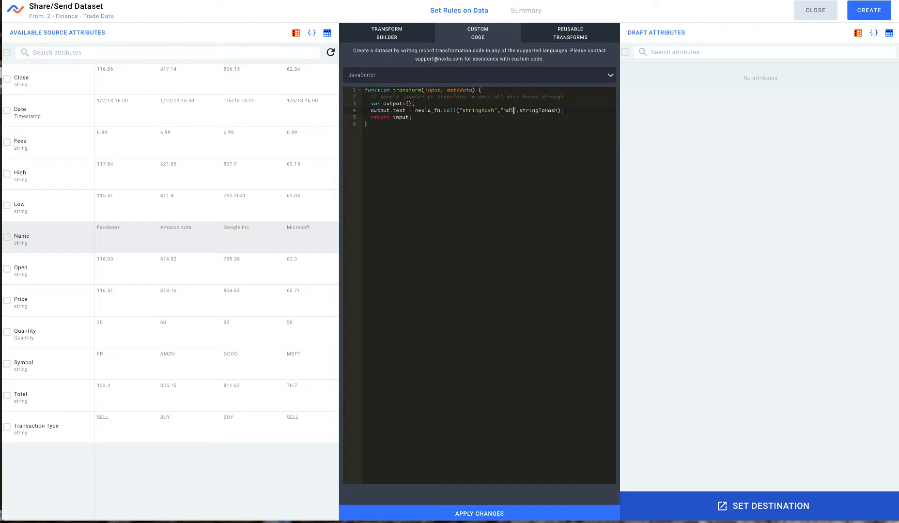
# Step: Replace the stringToHash argument with input.get["Name"] in the hash function call
pyautogui.click(543, 103)
pyautogui.doubleClick(540, 110)
pyautogui.write('input.get[')
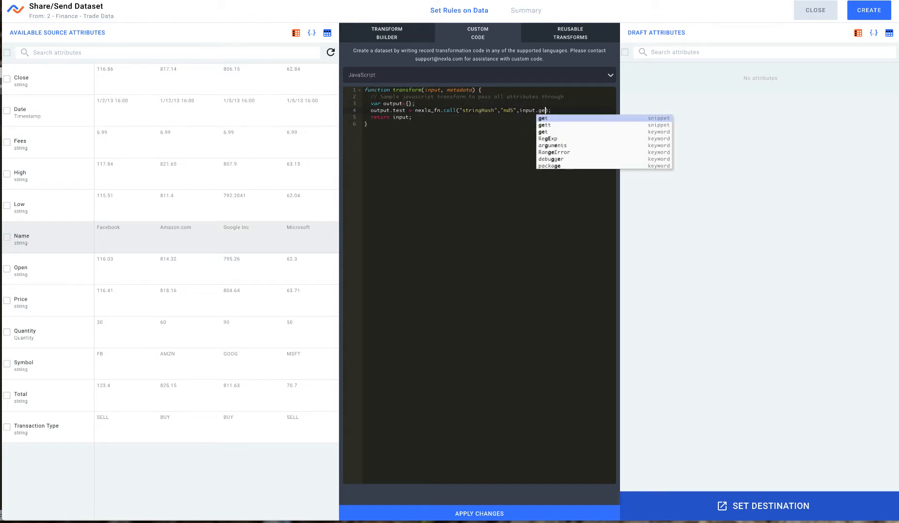
pyautogui.write('"Name')
# Step: Make the custom code return output instead of input, and apply the changes
pyautogui.doubleClick(401, 118)
pyautogui.write('output')
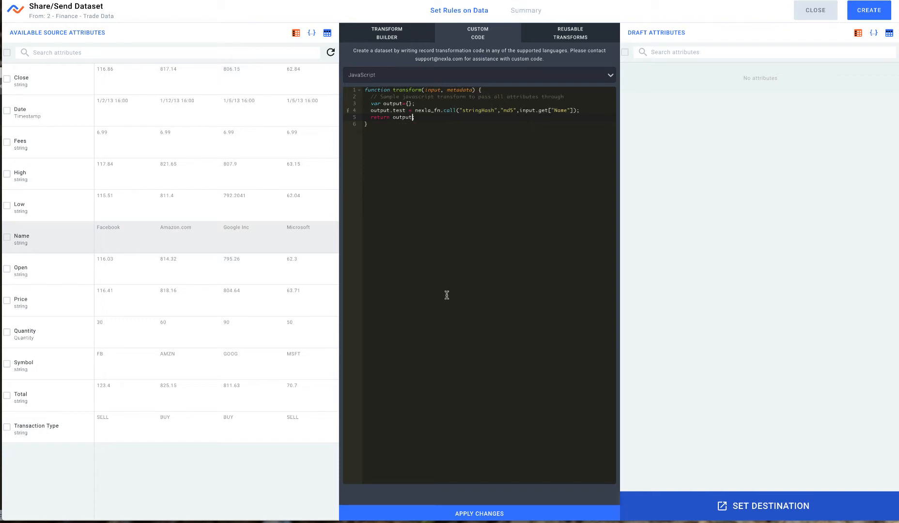
pyautogui.click(446, 294)
pyautogui.click(513, 513)
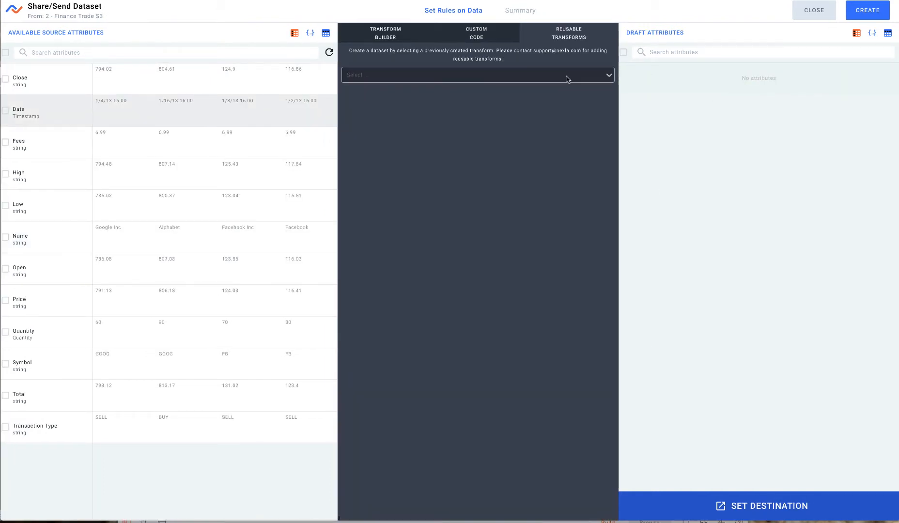
# Step: Apply the reusable Identity JS transform to the 2 - Finance Trade S3 dataset
pyautogui.click(566, 78)
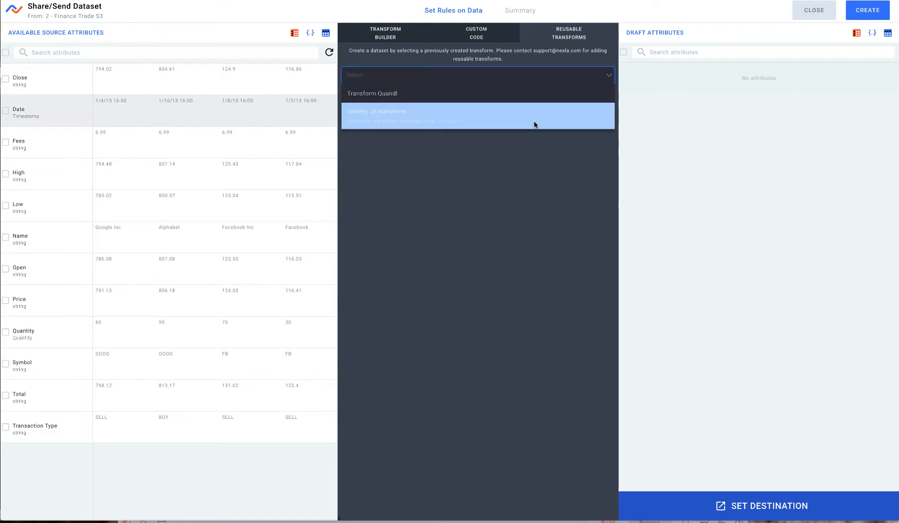
pyautogui.click(534, 125)
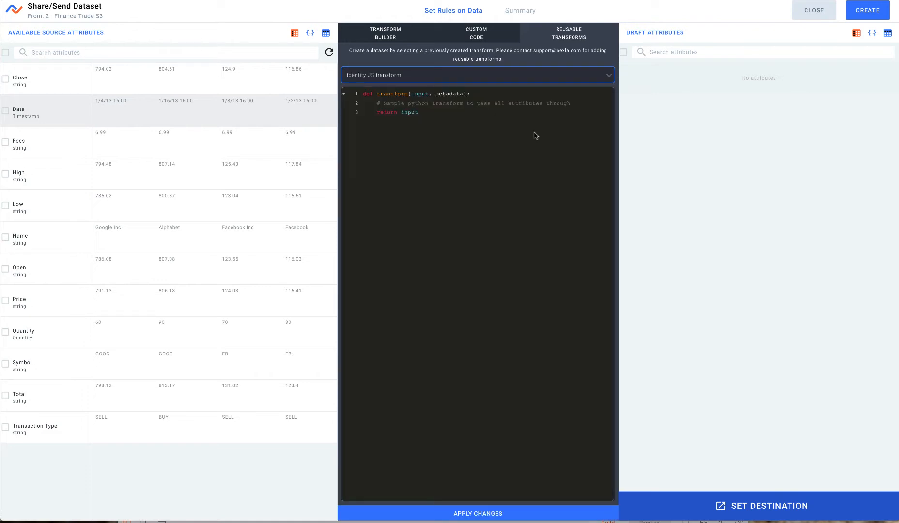
pyautogui.click(516, 509)
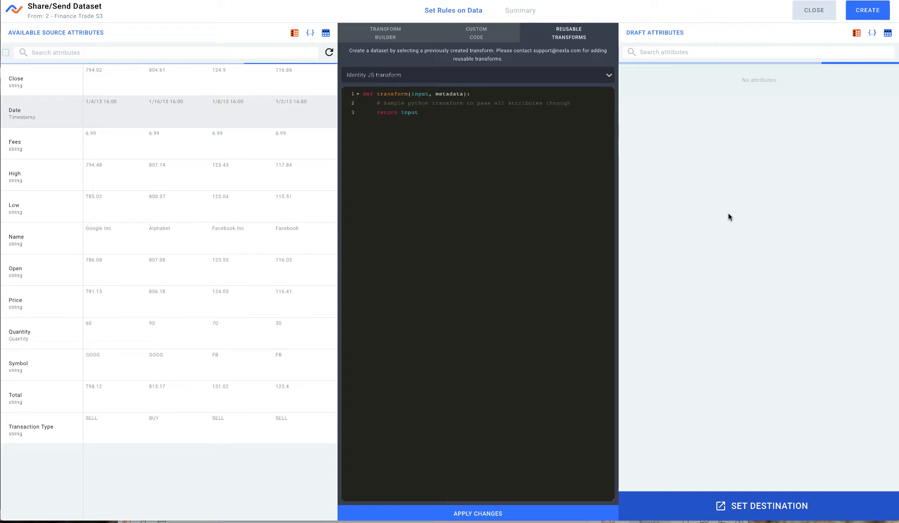
# Step: Set a MySQL data destination using the MySQL Demo credential, with a new table in the qa database as its location
pyautogui.click(715, 504)
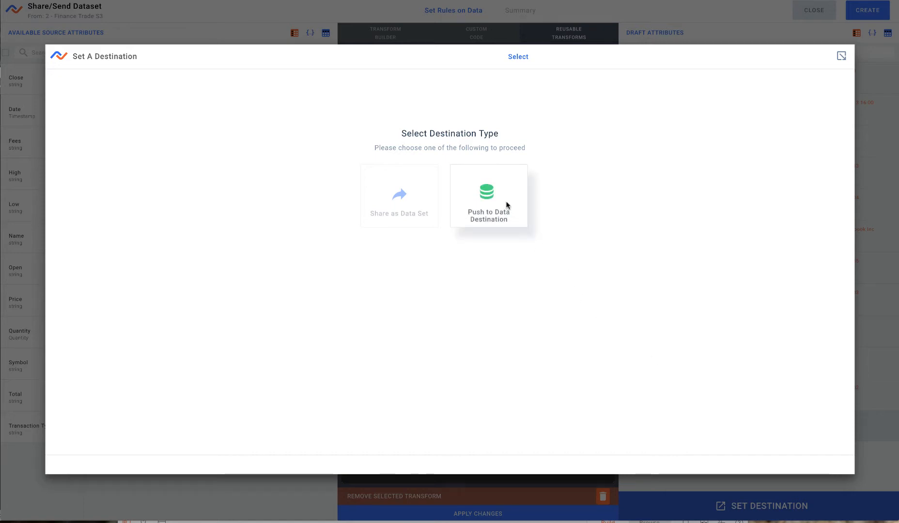
pyautogui.click(508, 205)
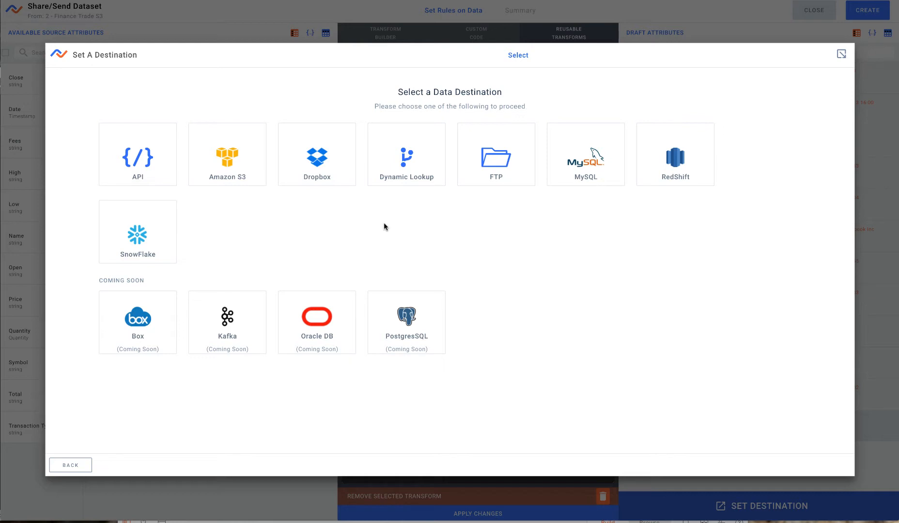
pyautogui.click(582, 161)
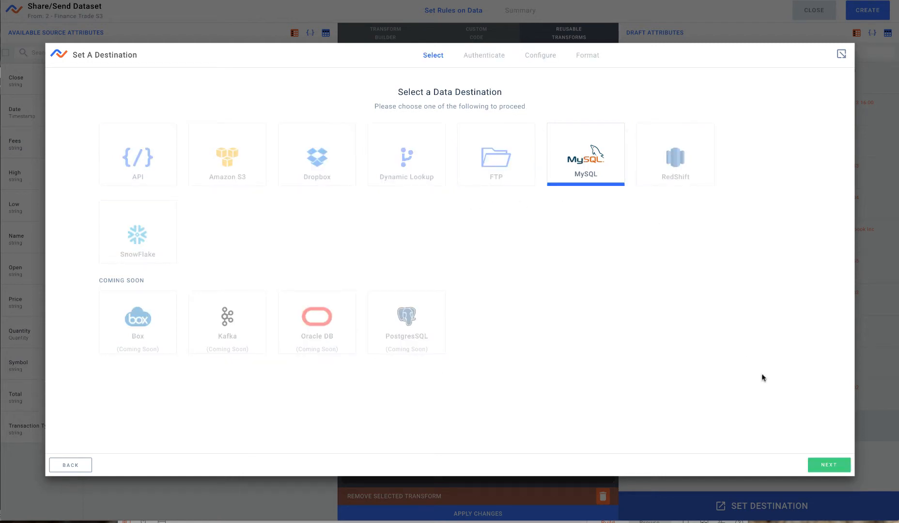
pyautogui.click(828, 465)
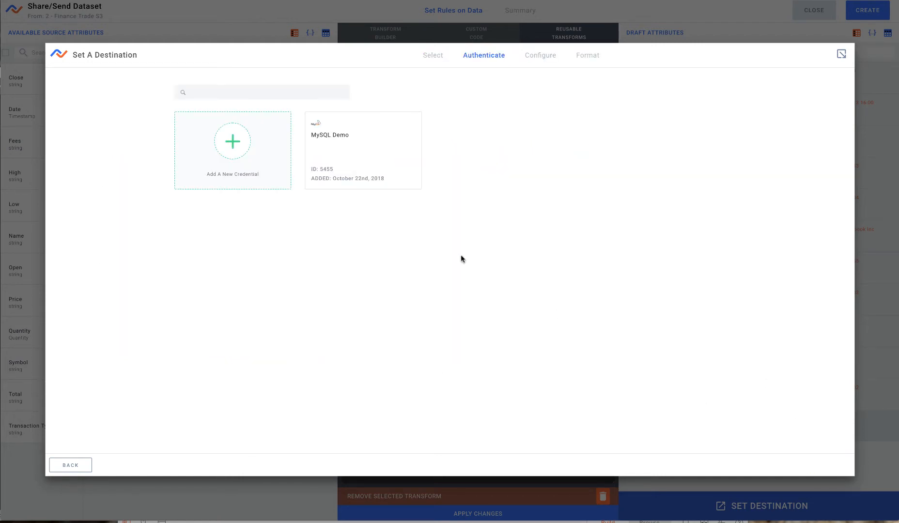
pyautogui.click(394, 178)
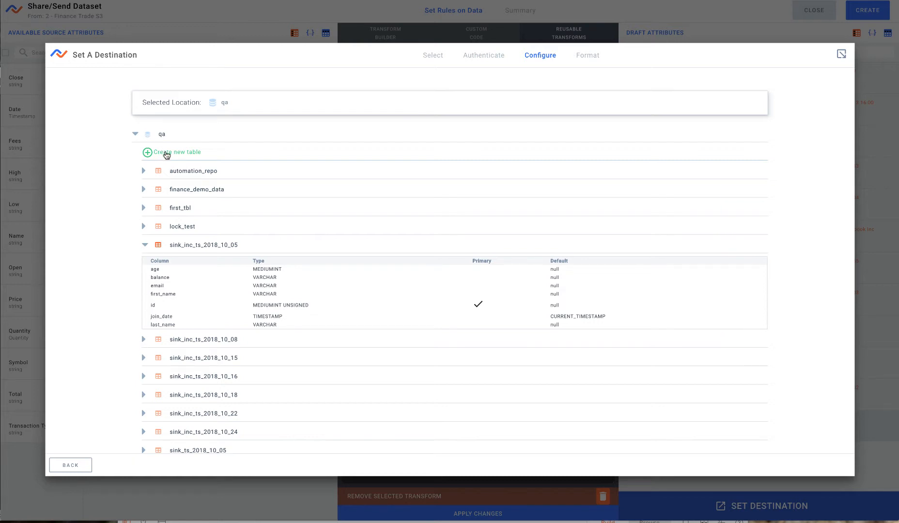
pyautogui.click(166, 154)
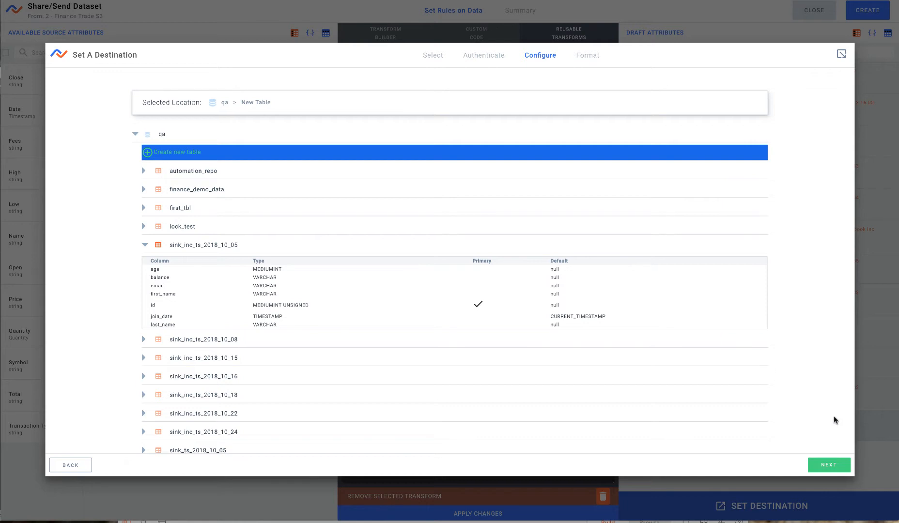
pyautogui.click(843, 463)
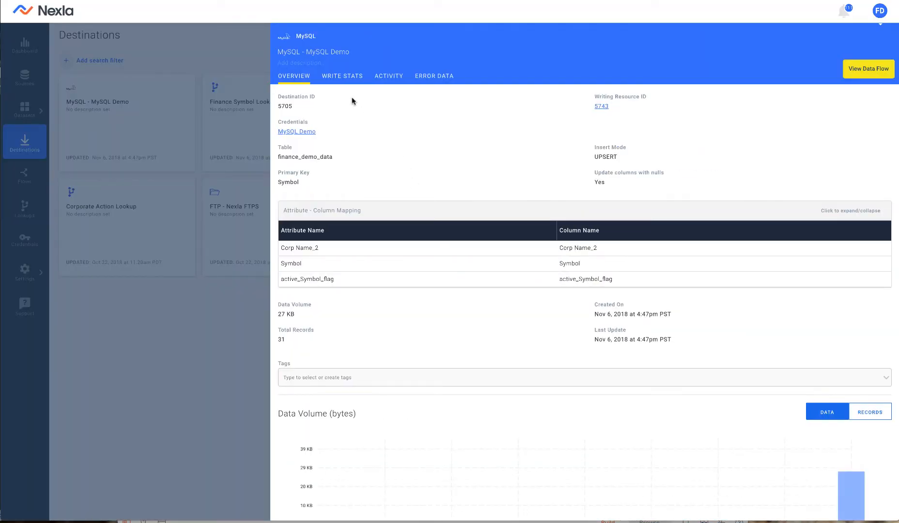
# Step: View the write statistics of the MySQL - MySQL Demo destination
pyautogui.click(349, 78)
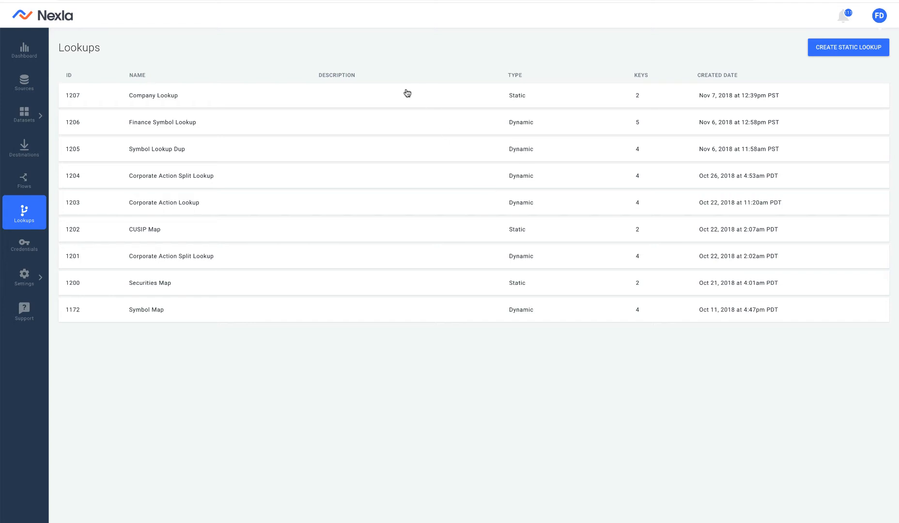
# Step: Examine the entries of the static Company Lookup and the dynamic Finance Symbol Lookup
pyautogui.click(328, 100)
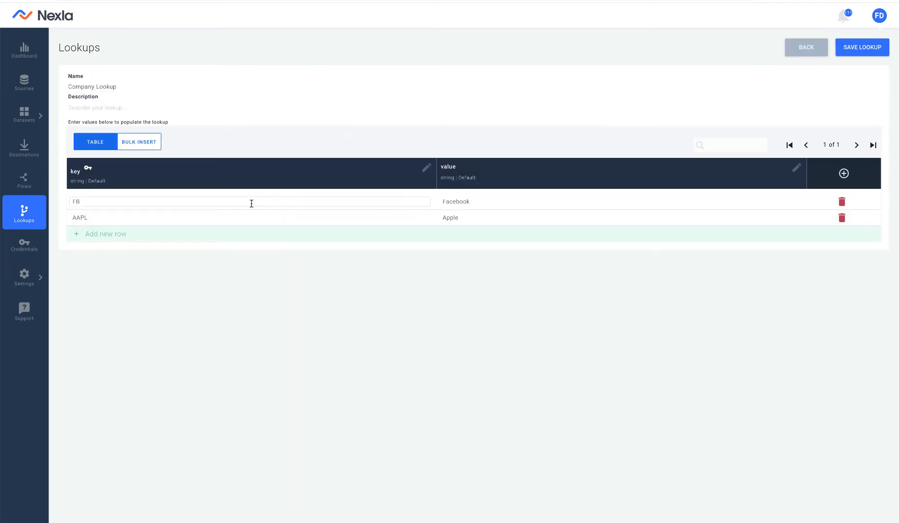
pyautogui.click(116, 234)
pyautogui.click(806, 47)
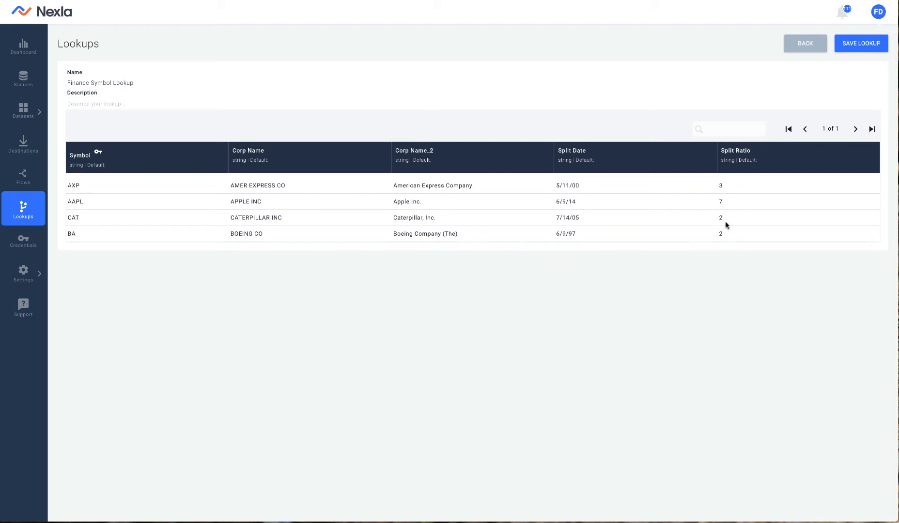
pyautogui.click(825, 51)
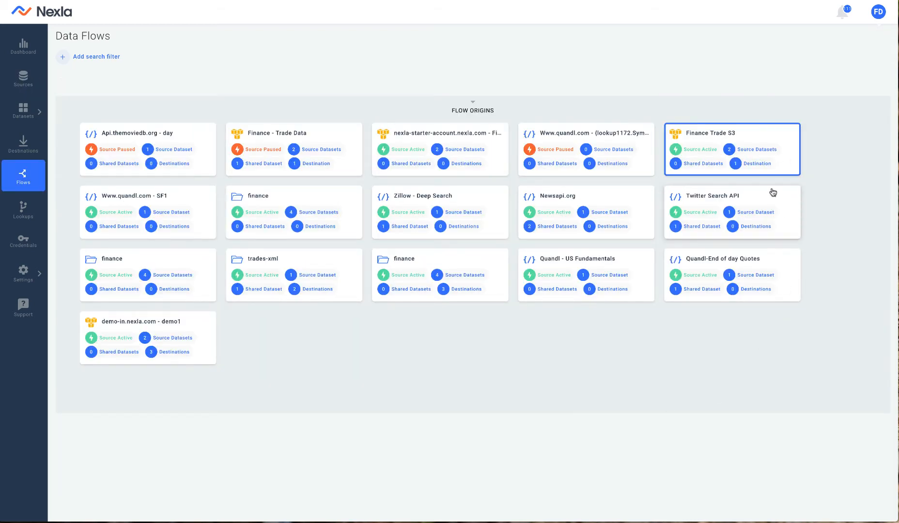
# Step: From the Finance Trade S3 flow, open its dynamic lookup dataset for editing and inspect the rules on the Symbol draft attribute
pyautogui.click(755, 161)
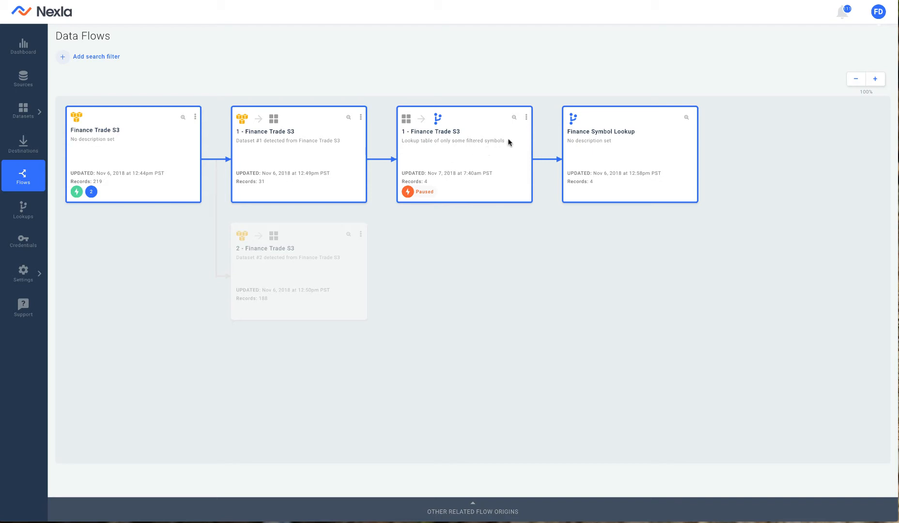
pyautogui.click(514, 118)
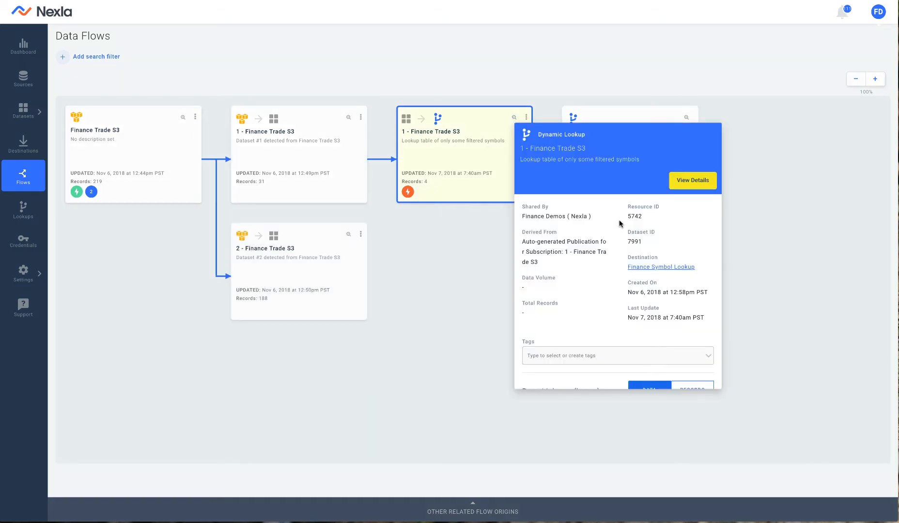
pyautogui.click(702, 181)
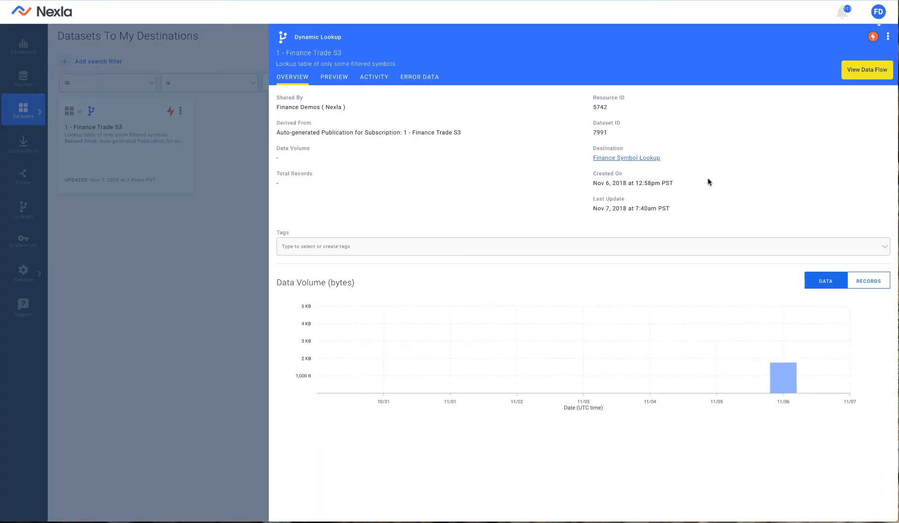
pyautogui.click(887, 38)
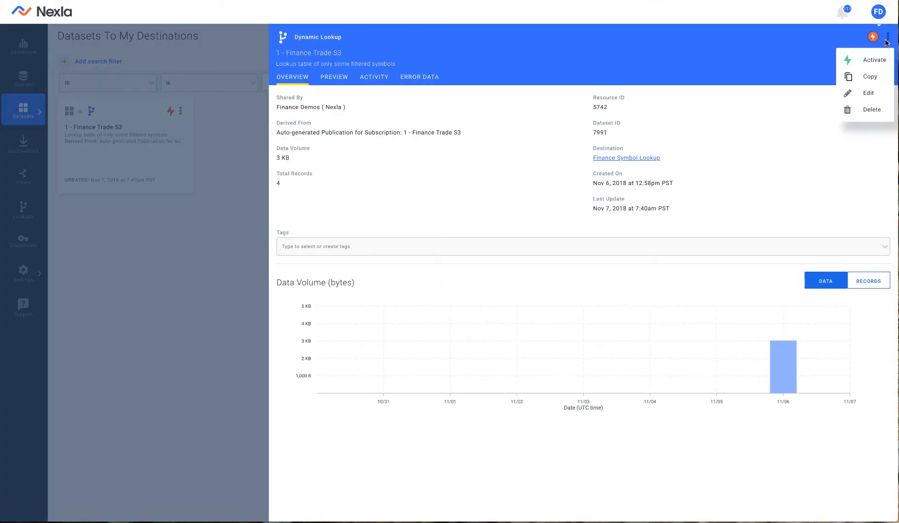
pyautogui.click(865, 93)
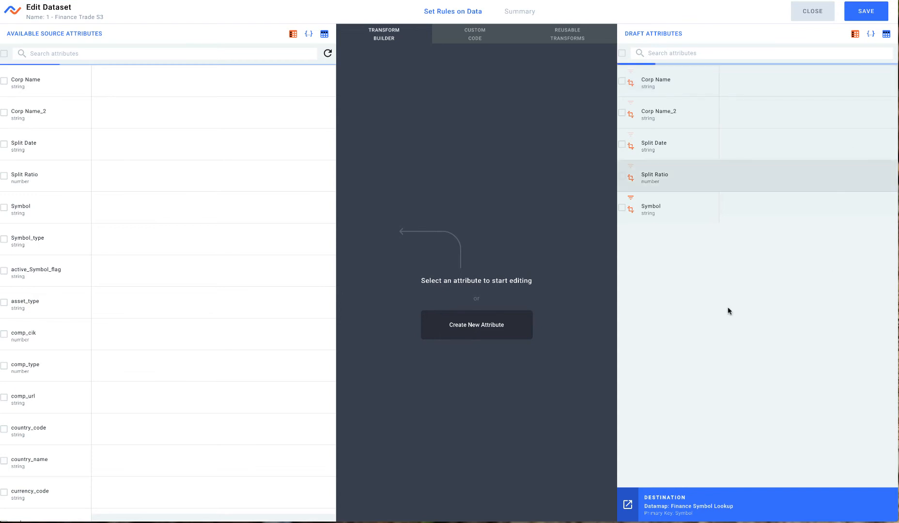
pyautogui.click(683, 210)
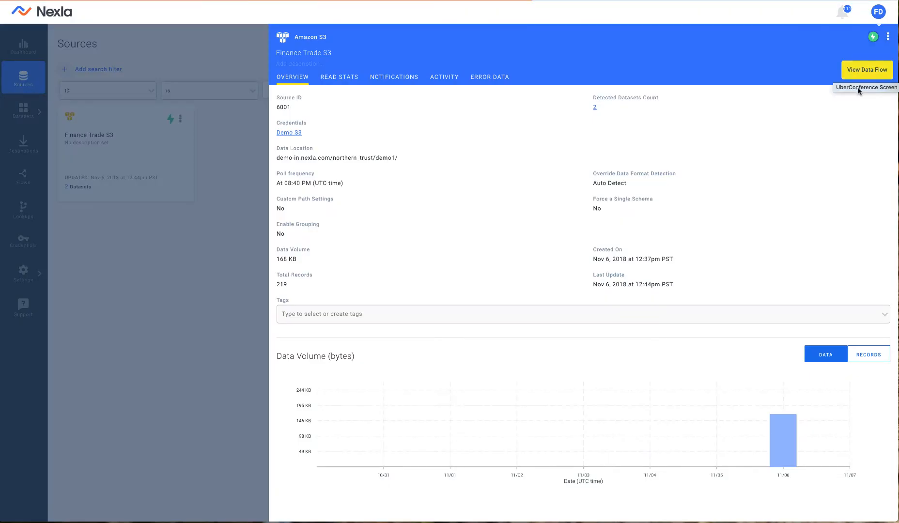
# Step: Show the data flow that originates from the Finance Trade S3 source
pyautogui.click(864, 66)
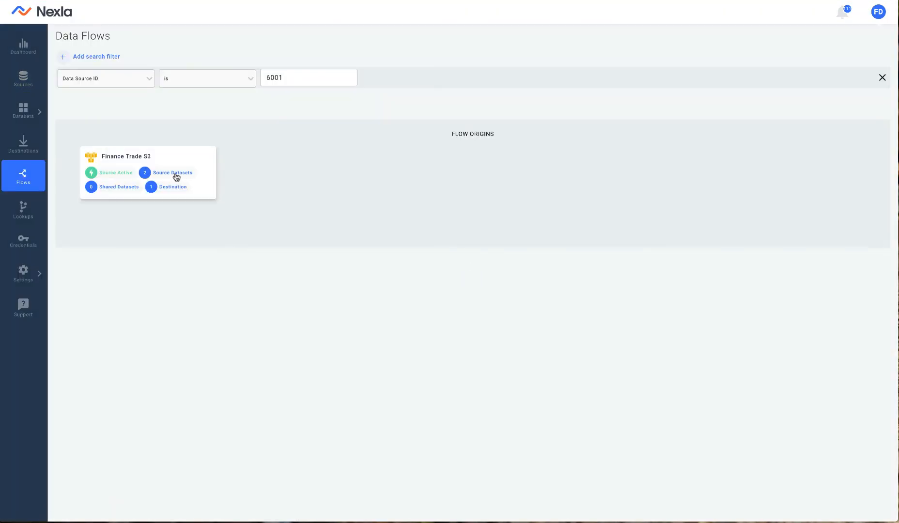
pyautogui.click(176, 175)
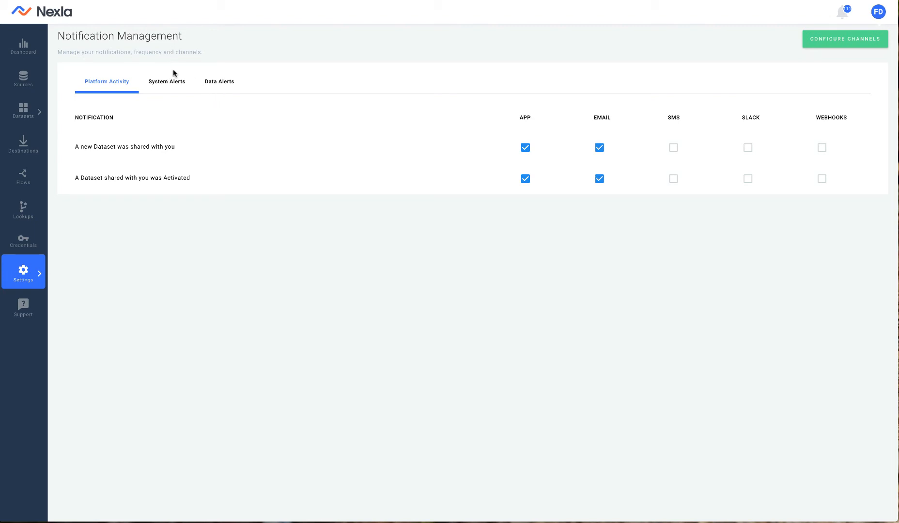
# Step: Review the notification channel settings for system alerts and data alerts
pyautogui.click(179, 80)
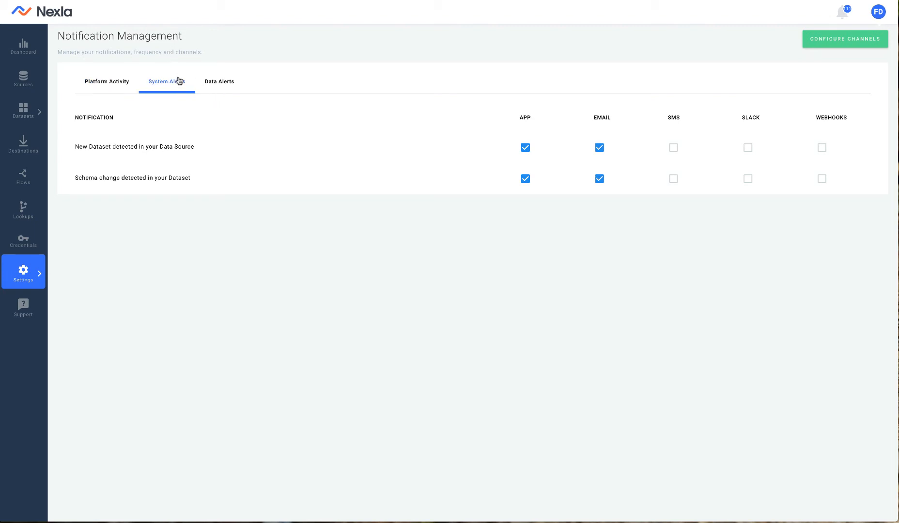
pyautogui.click(216, 81)
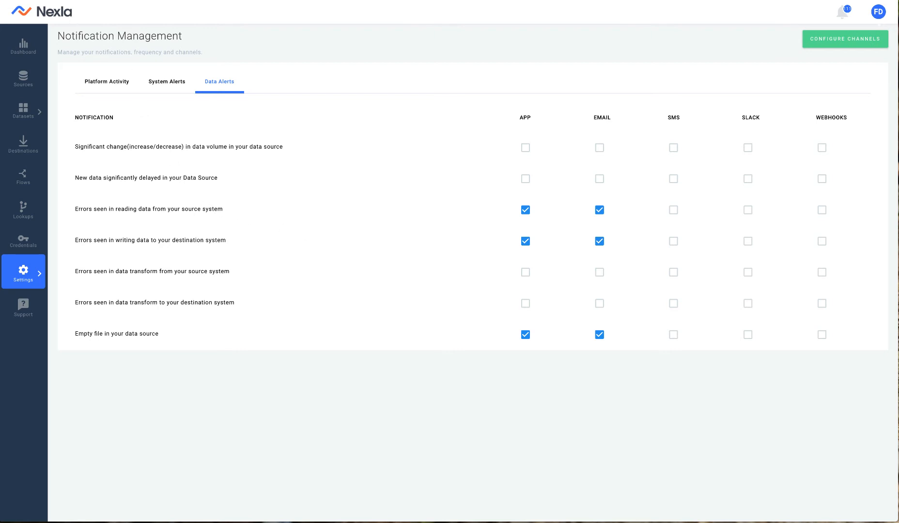
# Step: In the FTP finance source's notifications, open the settings for creating a new alert
pyautogui.click(23, 77)
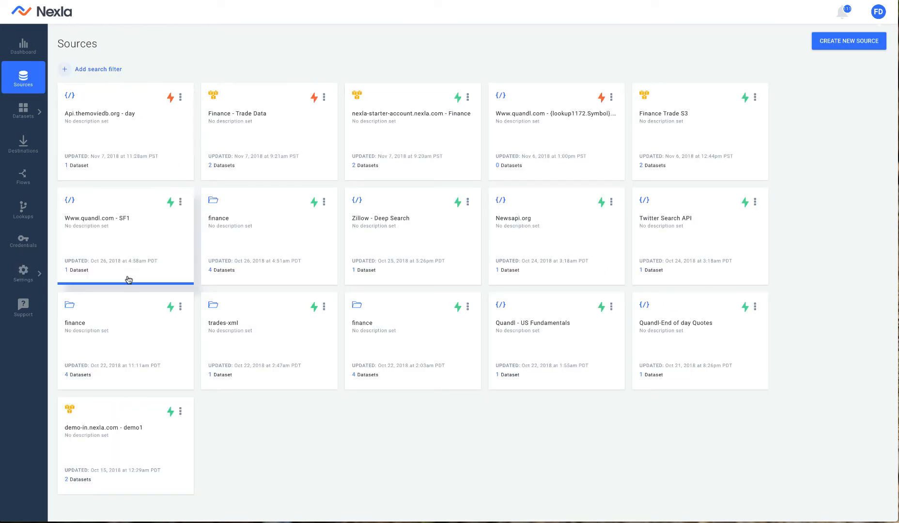
pyautogui.click(132, 329)
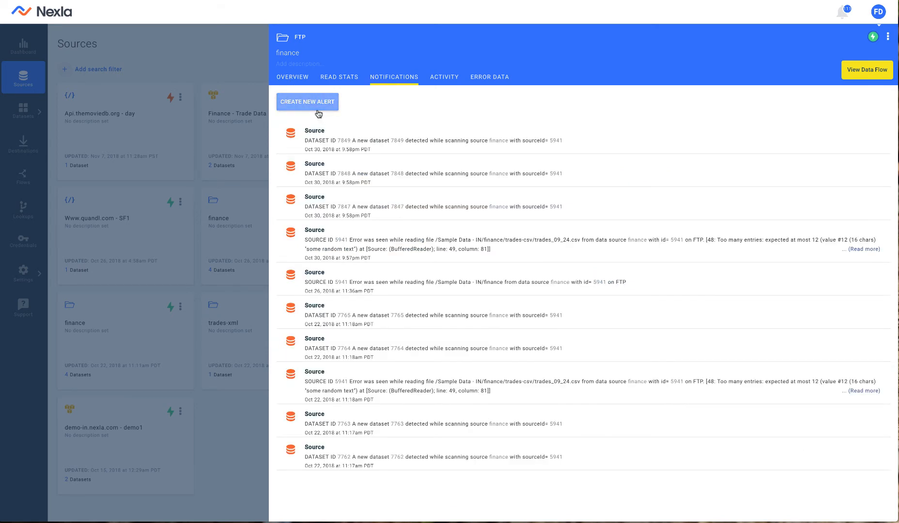
pyautogui.click(308, 109)
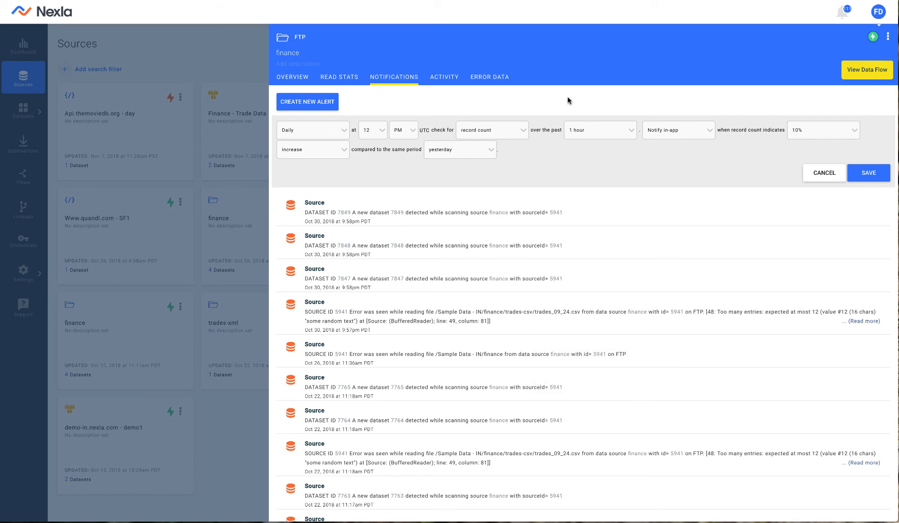
# Step: Preview the finance source's error file written on Oct 29, 2018, and examine the source file and record number of its second record
pyautogui.click(499, 85)
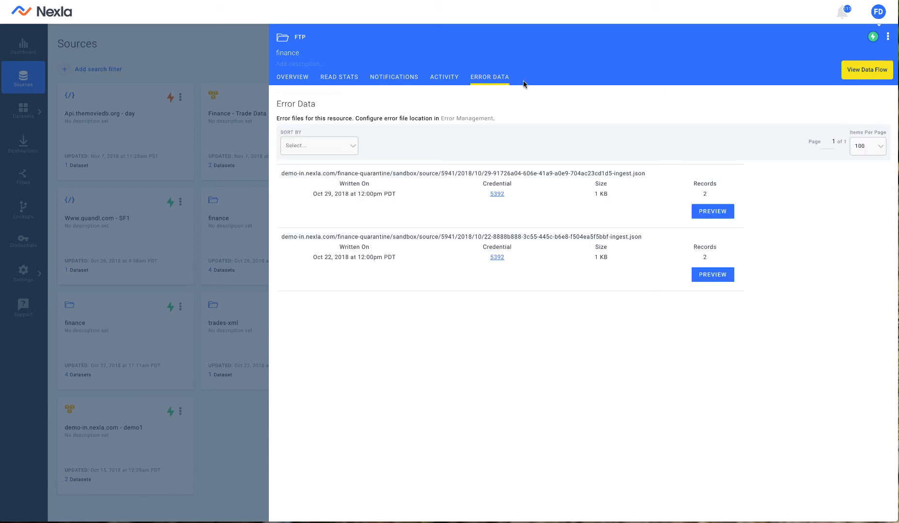
pyautogui.click(716, 213)
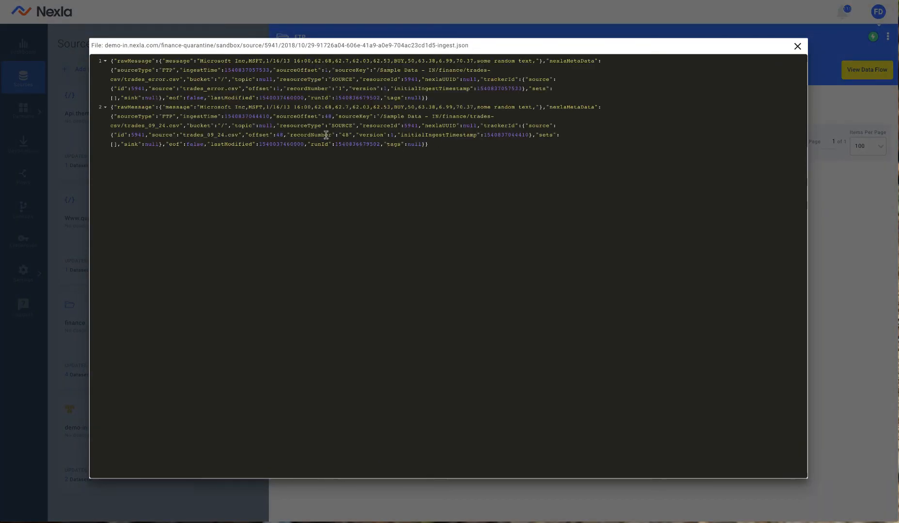
pyautogui.moveTo(352, 135); pyautogui.dragTo(164, 135)
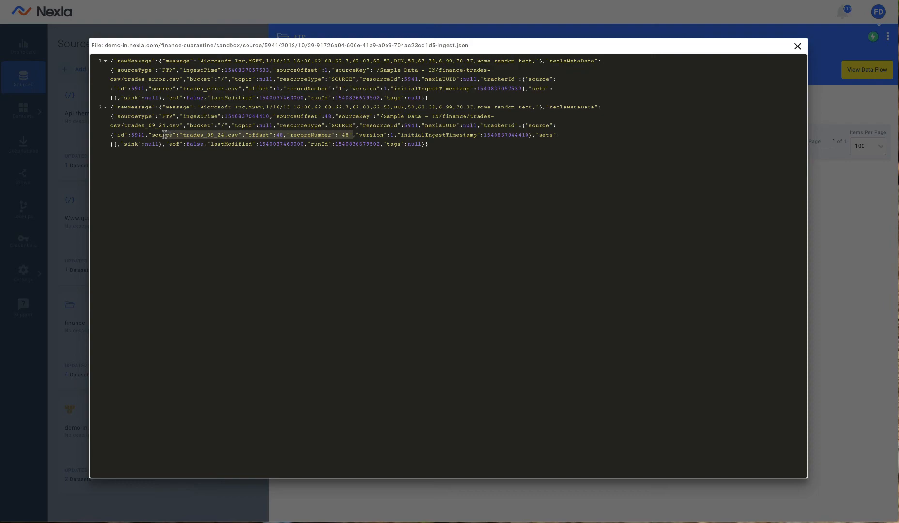
pyautogui.click(428, 184)
pyautogui.click(797, 46)
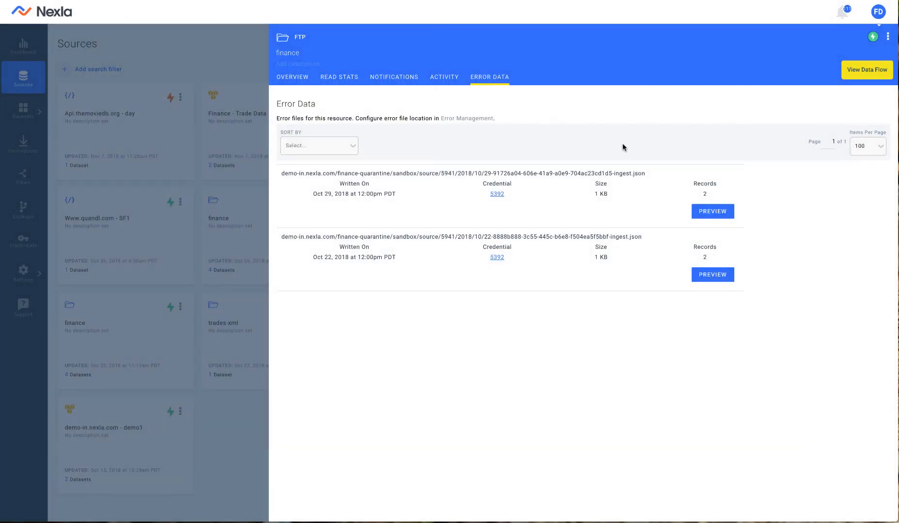
pyautogui.click(339, 79)
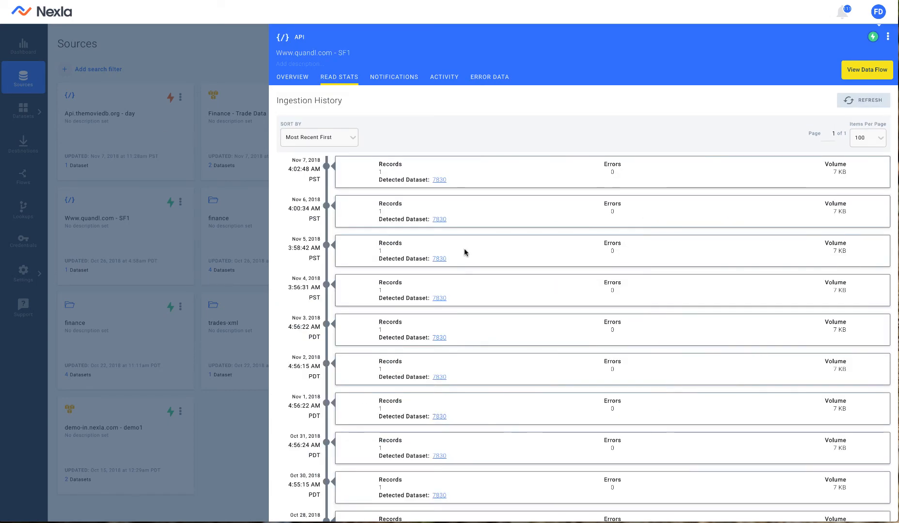
pyautogui.scroll(-3, 462, 410)
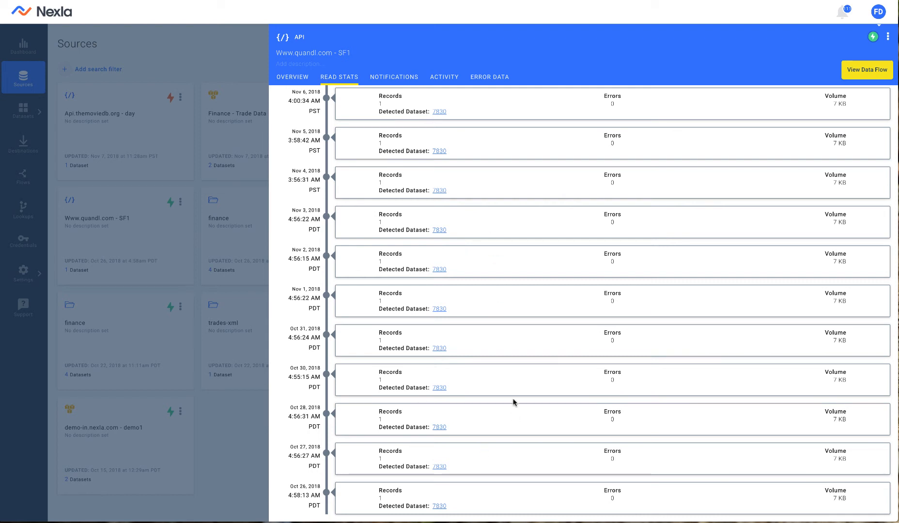
pyautogui.scroll(3, 514, 402)
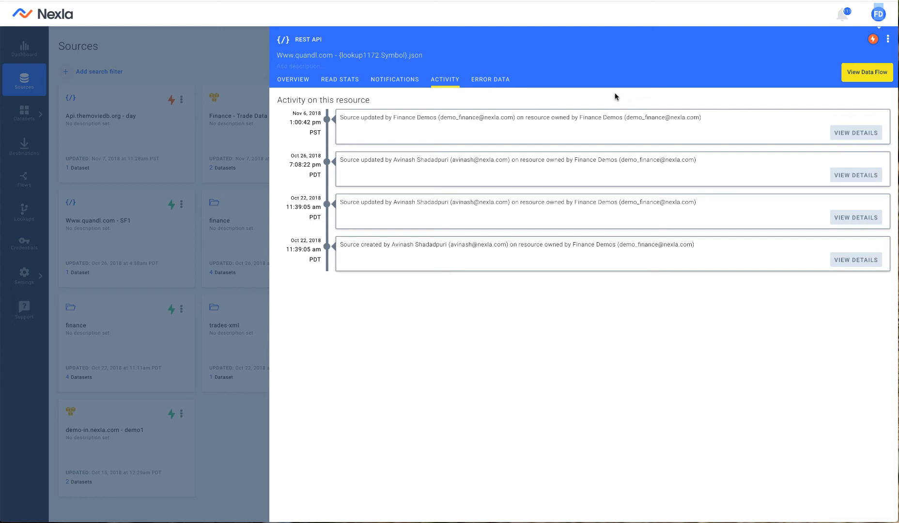
pyautogui.click(832, 135)
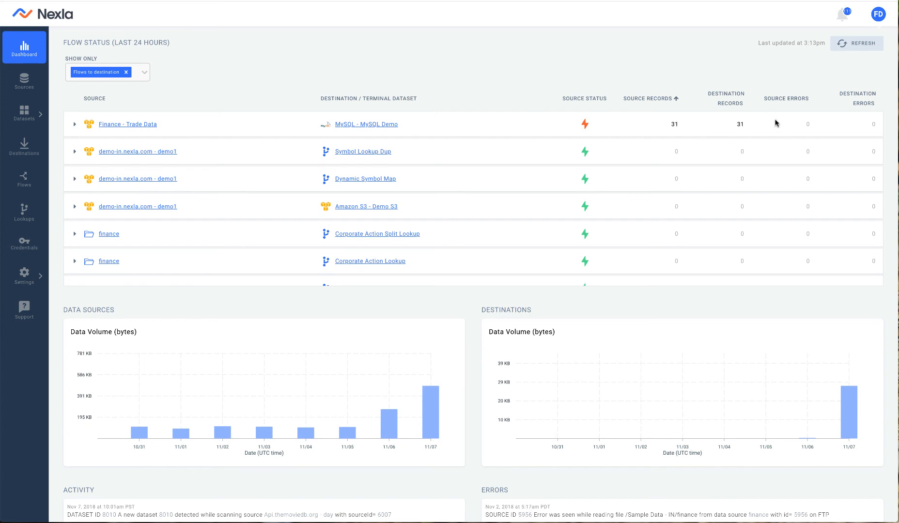
# Step: Examine the dashboard's flow status for Finance - Trade Data along with the data volume charts, activity and errors
pyautogui.click(156, 125)
pyautogui.scroll(-4, 627, 382)
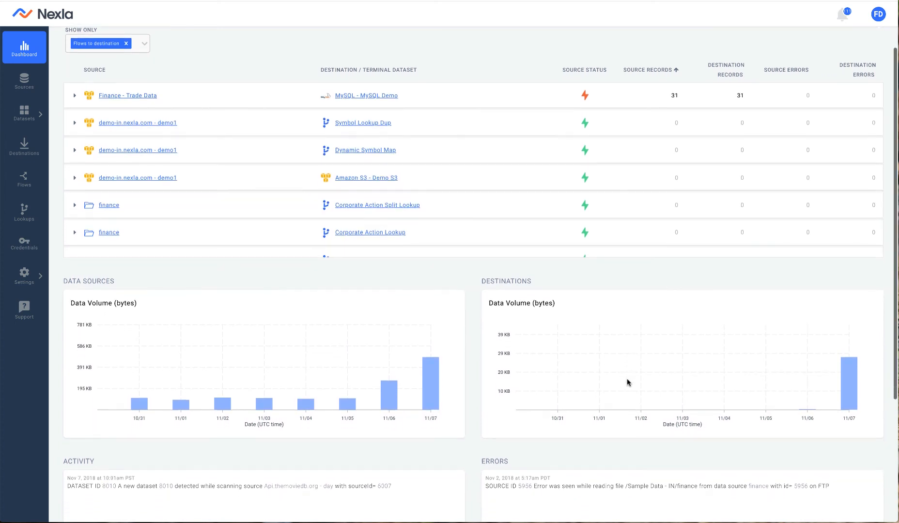
pyautogui.scroll(-1, 628, 382)
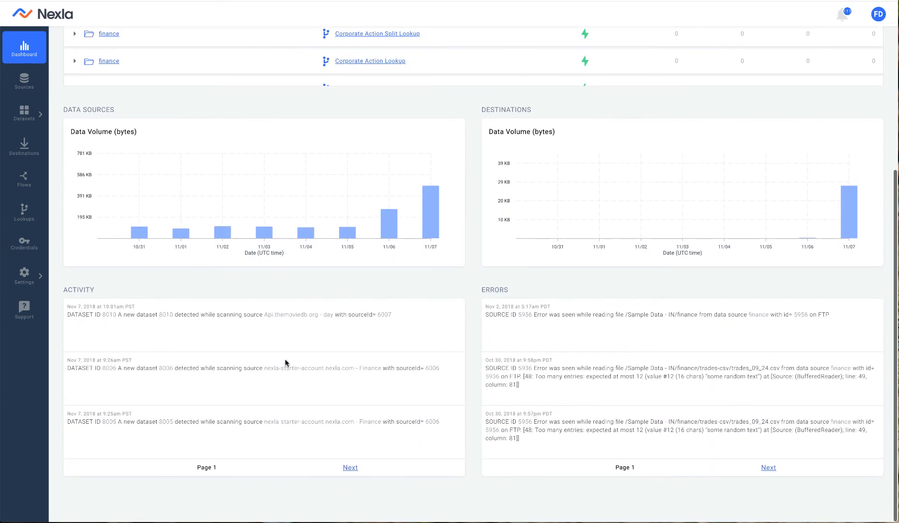